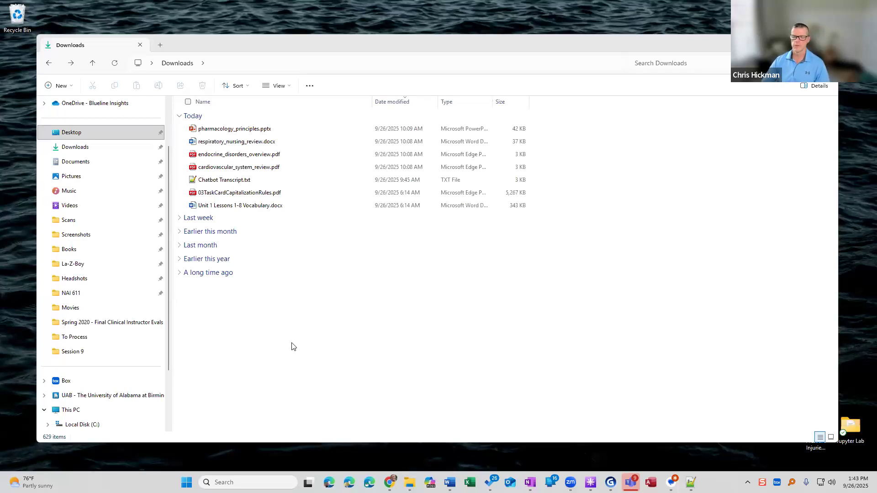
Review the four course files from pharmacology_principles.pptx to cardiovascular_system_review.pdf in Downloads, and select Chatbot Transcript.txt.
click(234, 130)
shift+click(232, 168)
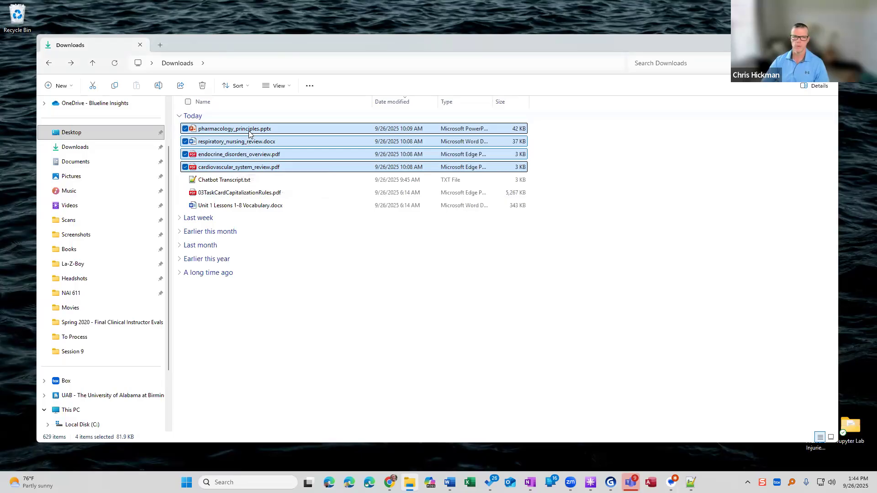
click(230, 304)
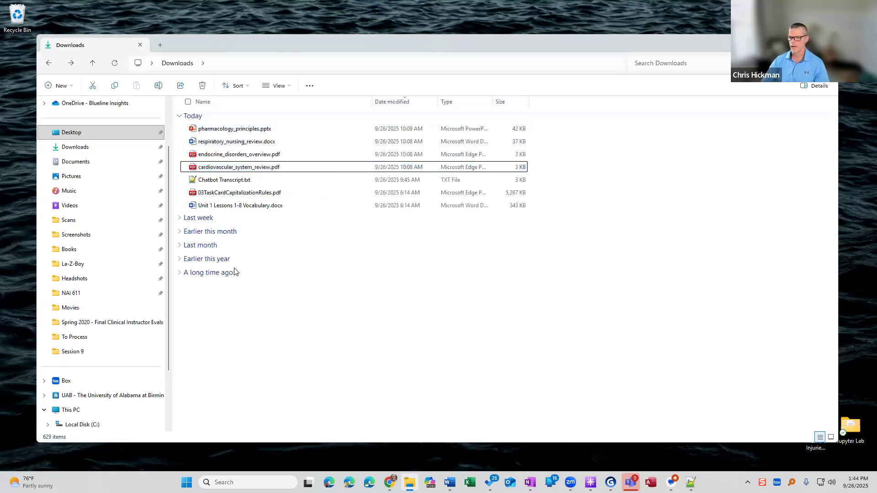
click(225, 183)
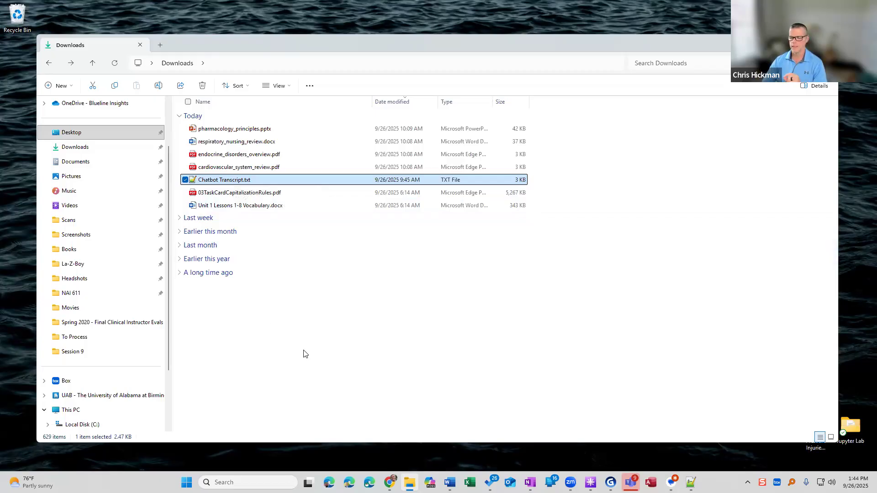
Switch to ChatGPT in Chrome and start creating a new custom GPT from the GPTs page.
mouse_move(389, 482)
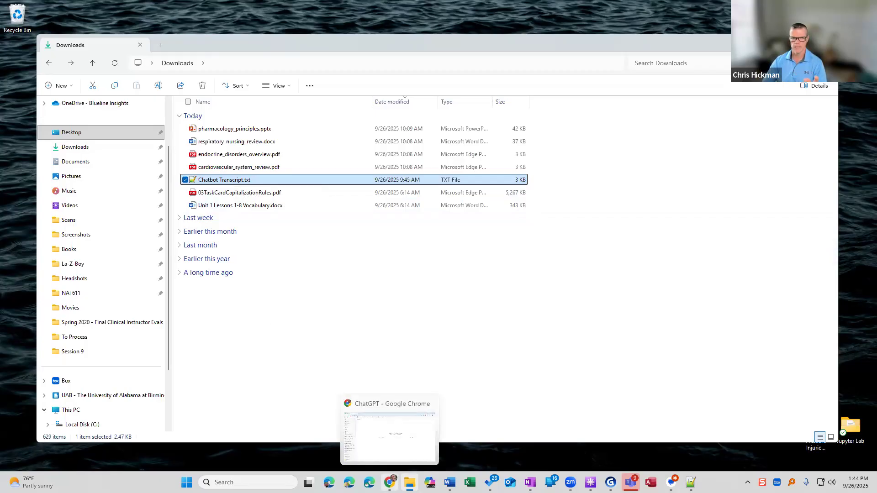
click(390, 482)
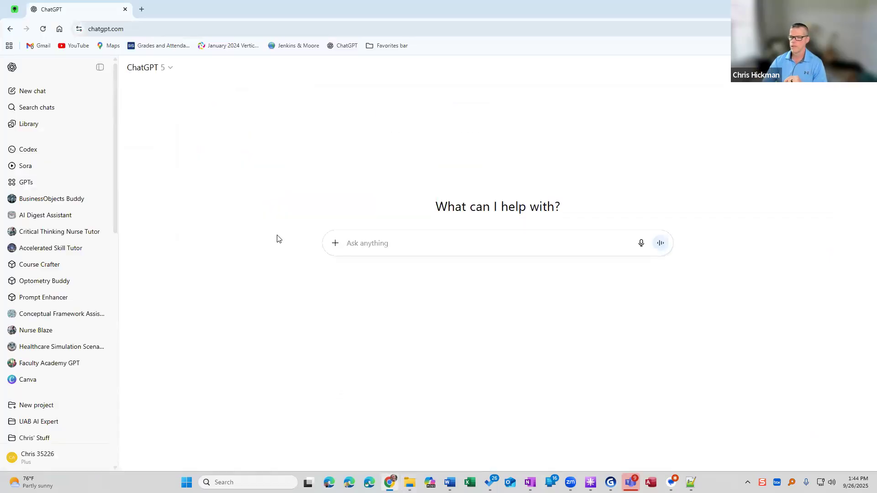
click(100, 68)
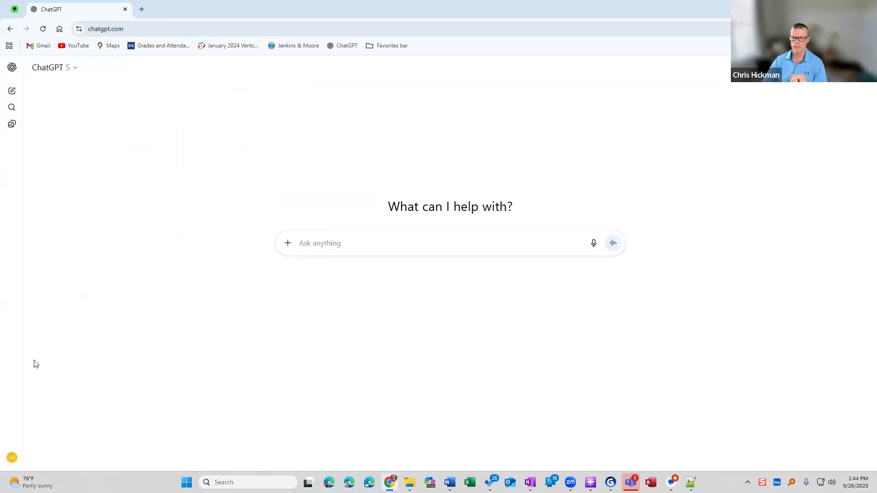
click(12, 175)
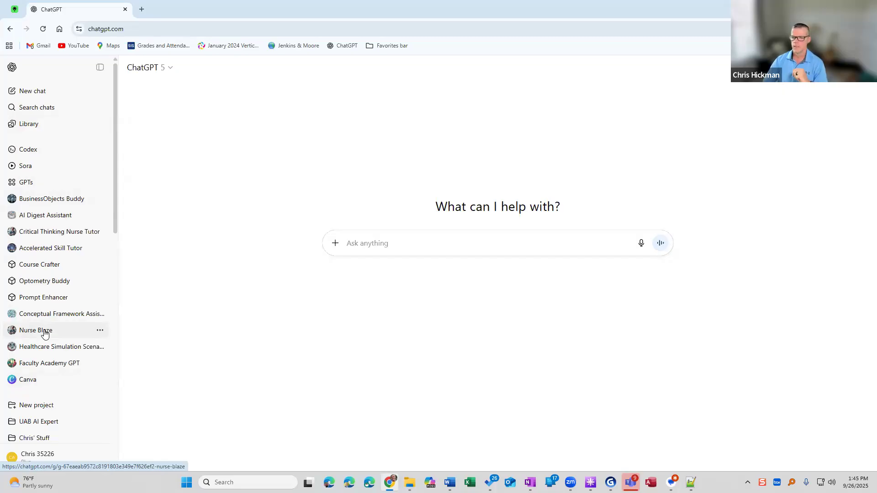
click(33, 186)
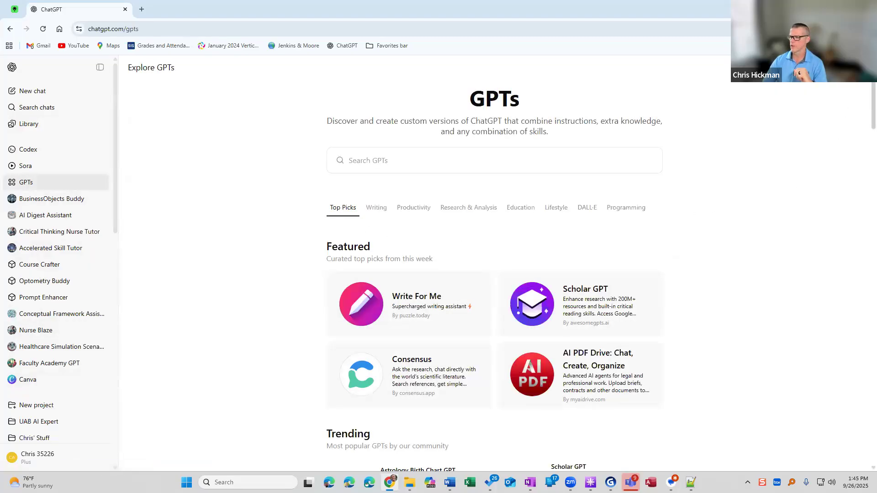
click(845, 67)
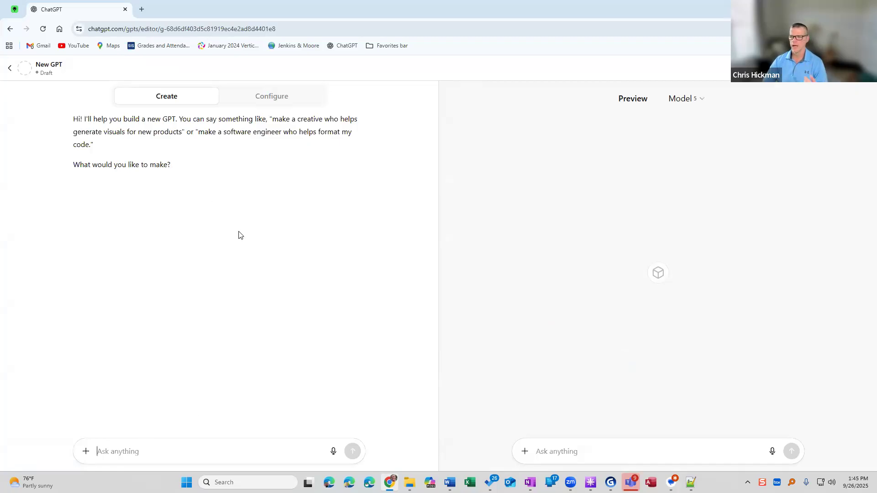
Show the new GPT's manual configuration form and name the GPT "Chatbot Tutor".
click(263, 99)
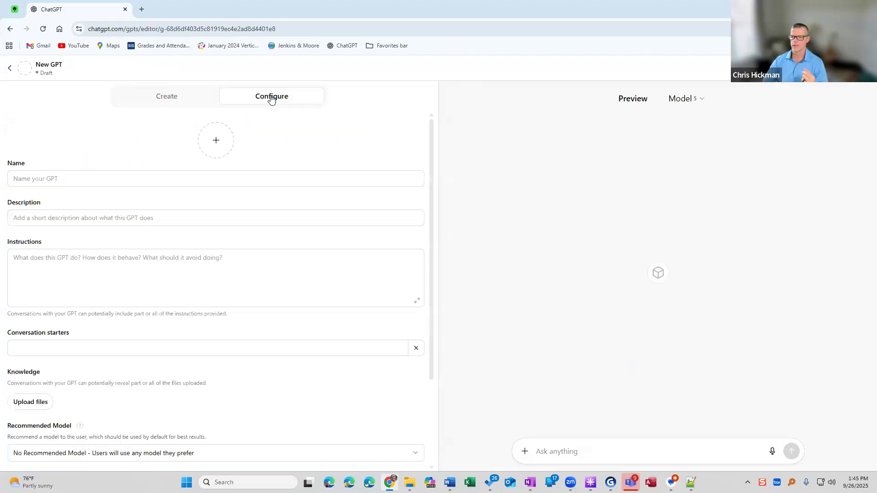
click(180, 178)
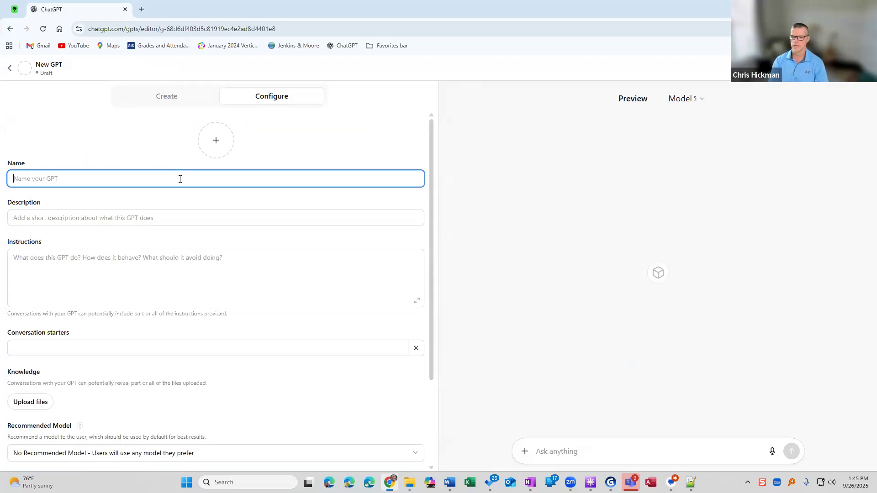
text(Chatbot Tutor)
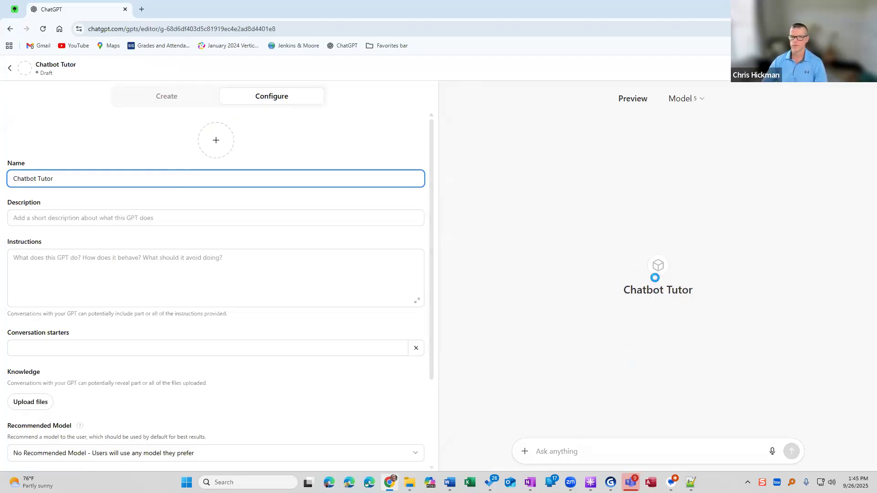
Enter the GPT's description: "This chatbot is created to help students learn and prepare for a final exam in cardiology.".
click(92, 218)
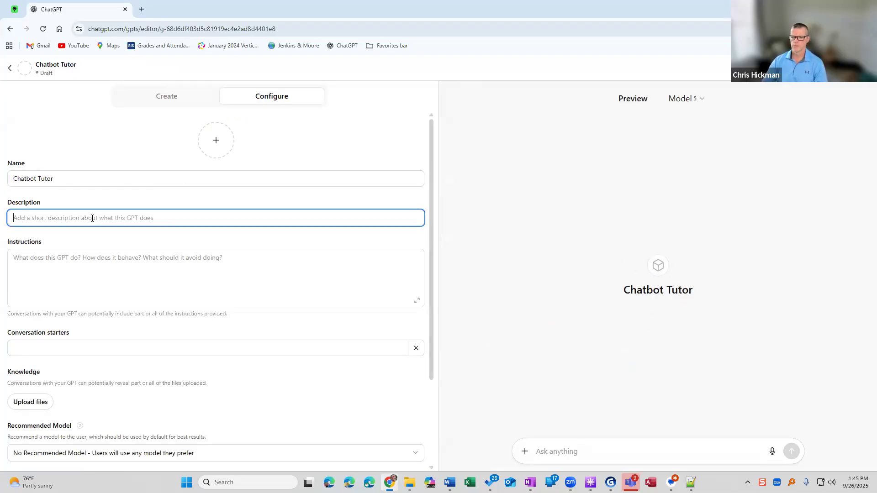
text(This chatbot is created to help students learn)
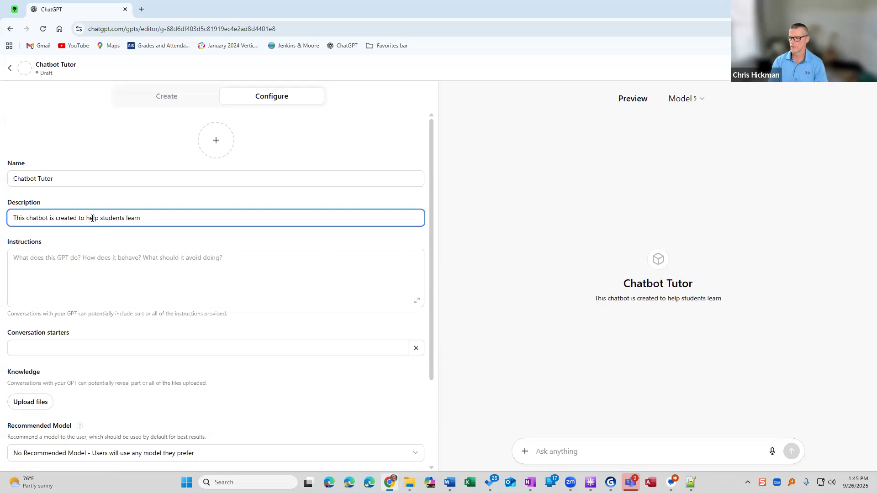
text( and prepare for )
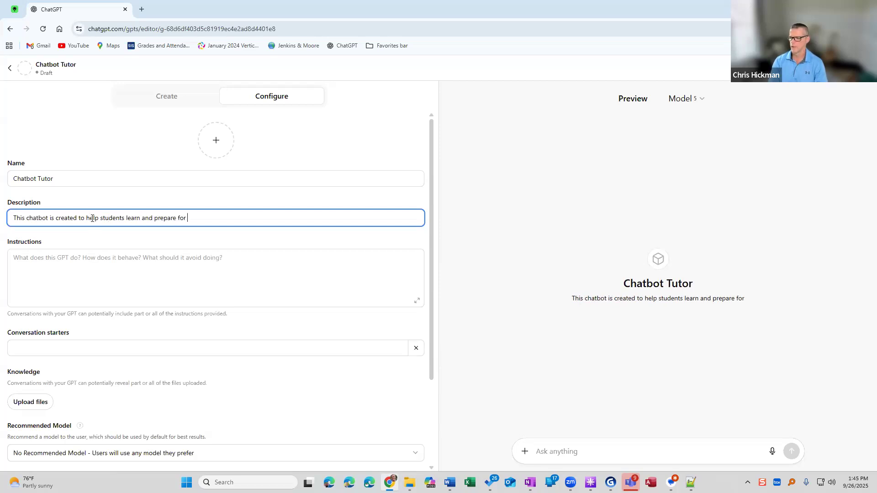
text(a final exam in)
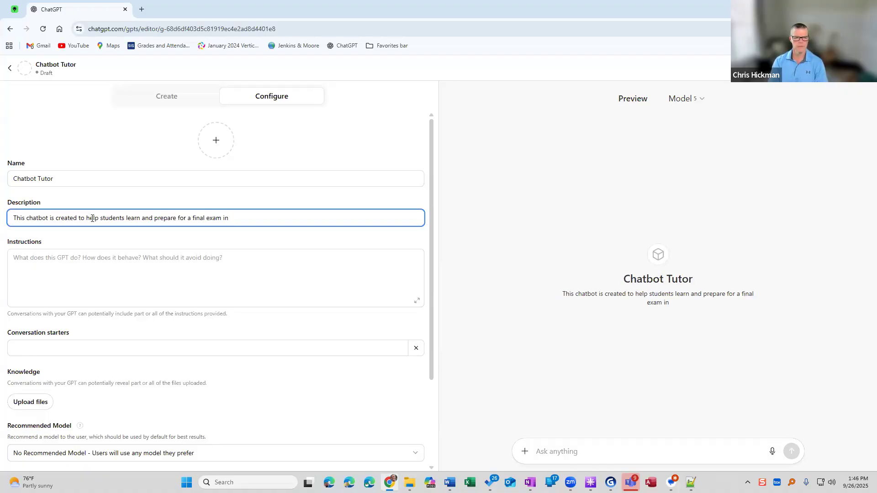
text(cario)
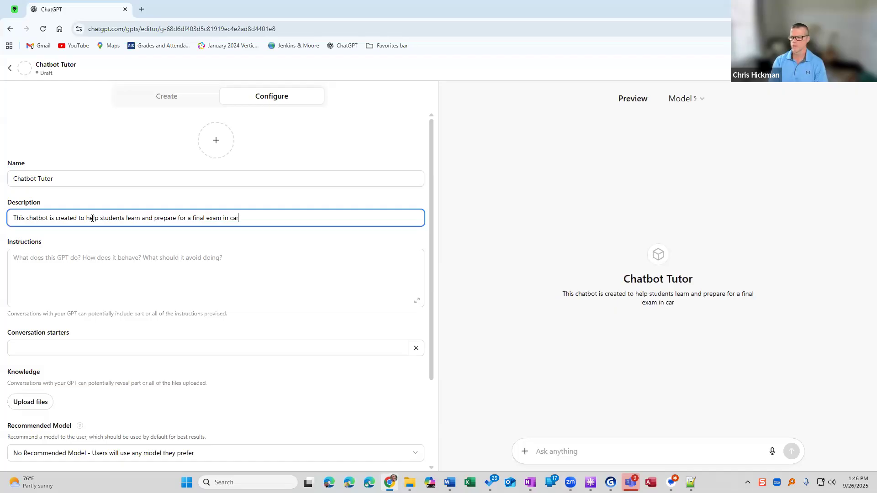
key(BackSpace)
key(BackSpace)
text(diology.)
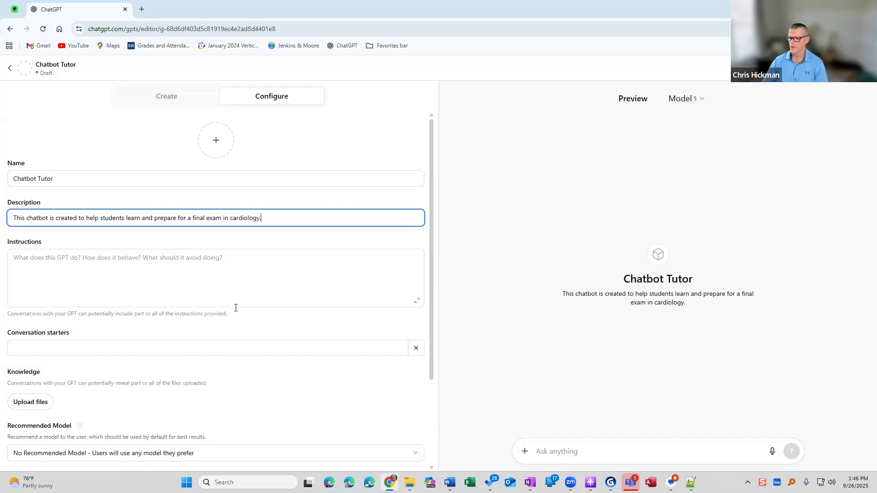
Switch to Chatbot Transcript.txt in Notepad++ and read the nurse educators' conversation and the prompt-engineer request above it.
click(98, 268)
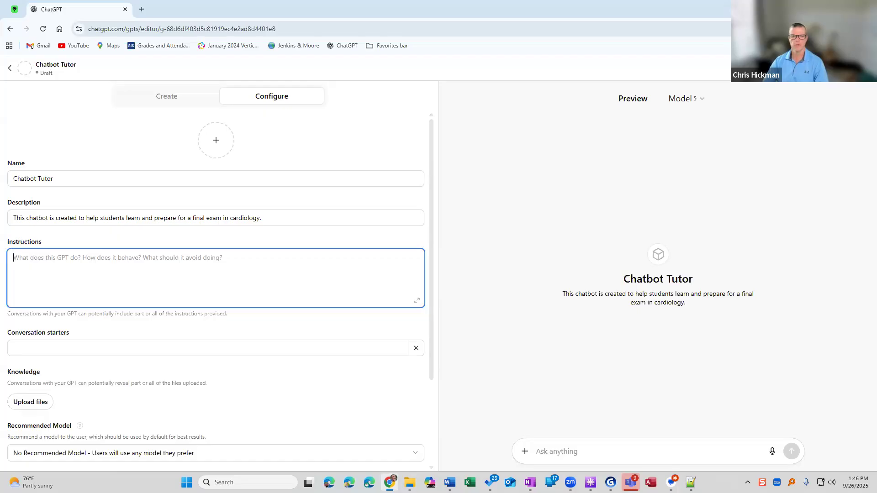
key(alt+Tab)
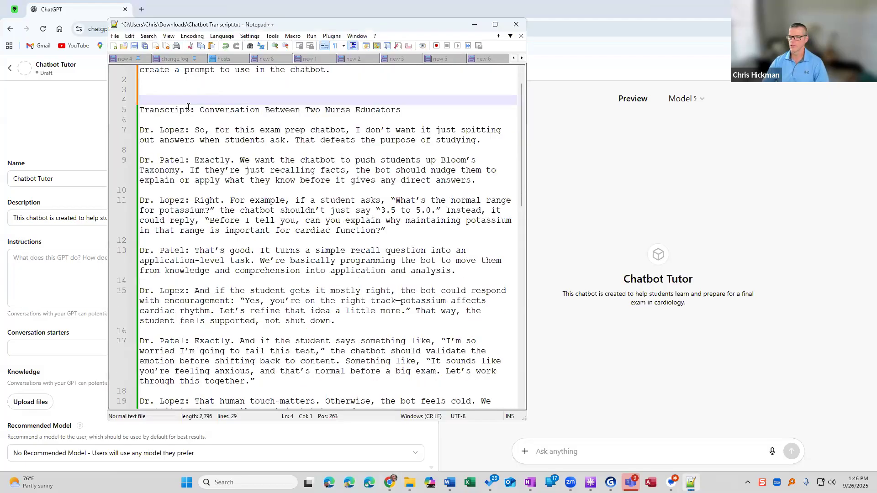
click(137, 110)
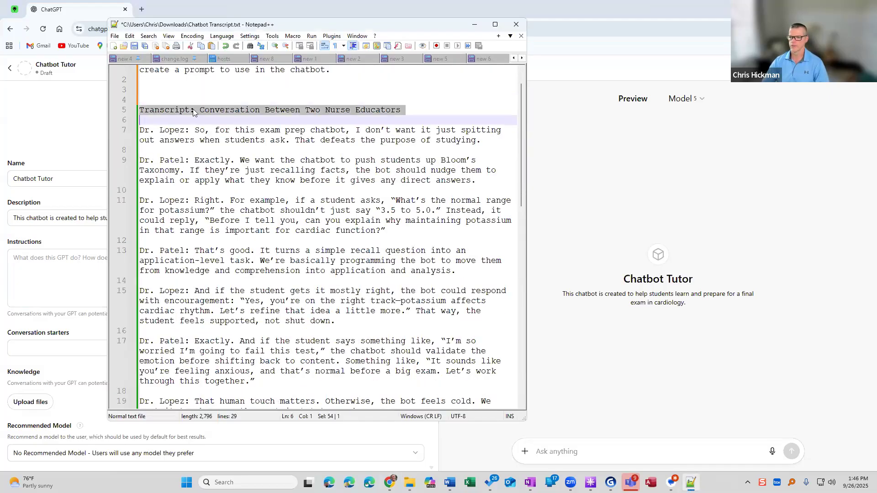
click(240, 110)
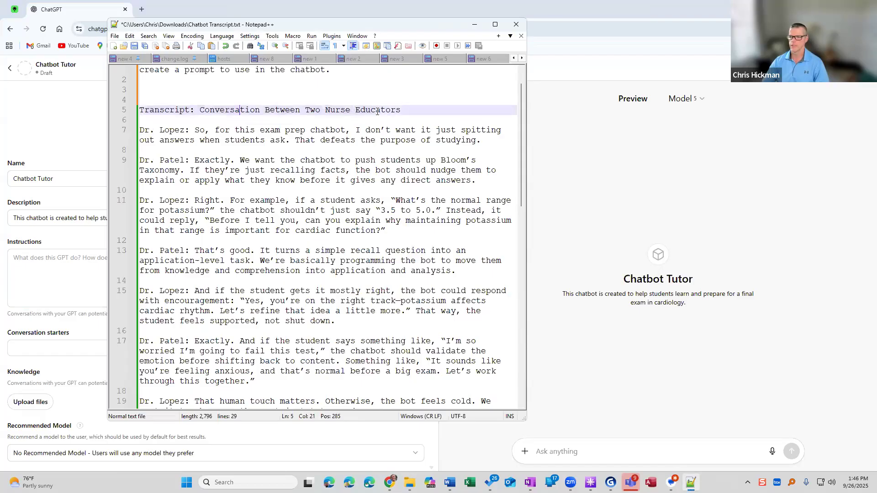
scroll(171, 118, down, 1)
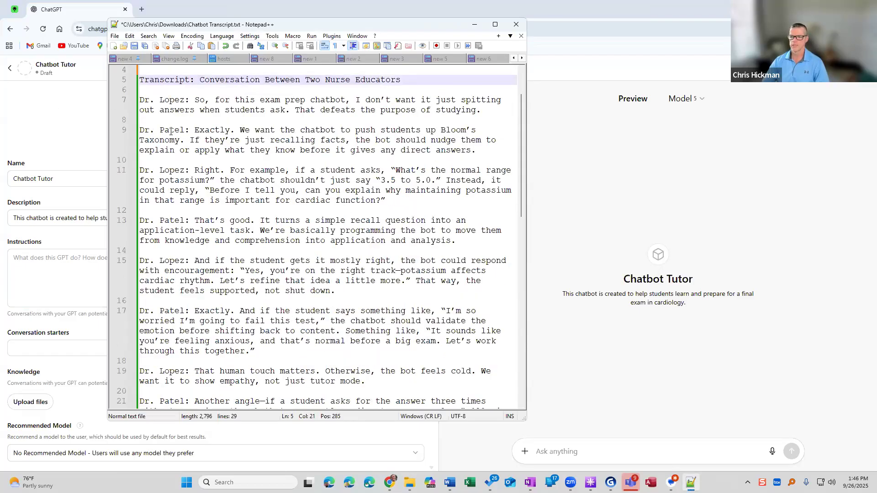
drag(195, 99, 357, 100)
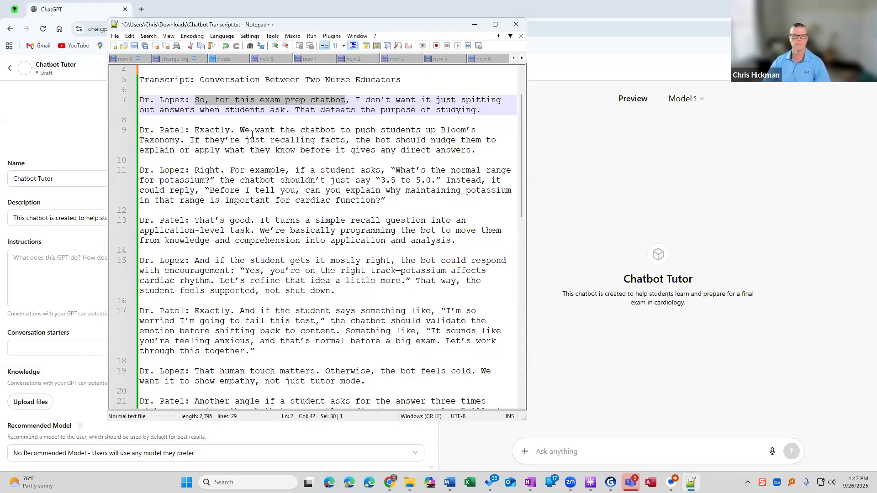
scroll(288, 241, down, 3)
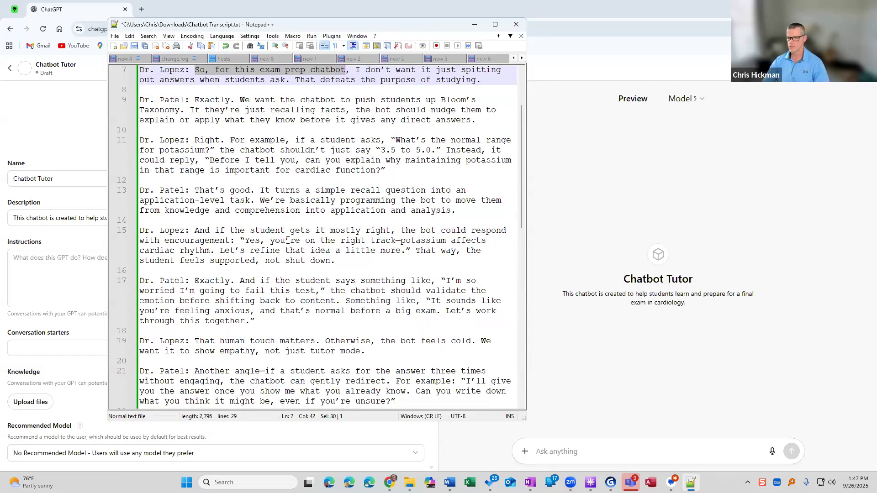
scroll(288, 241, down, 1)
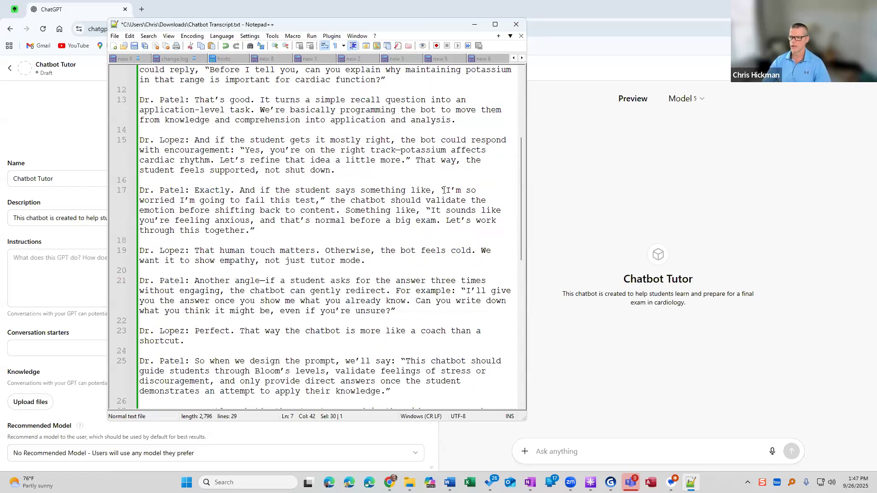
drag(448, 190, 459, 213)
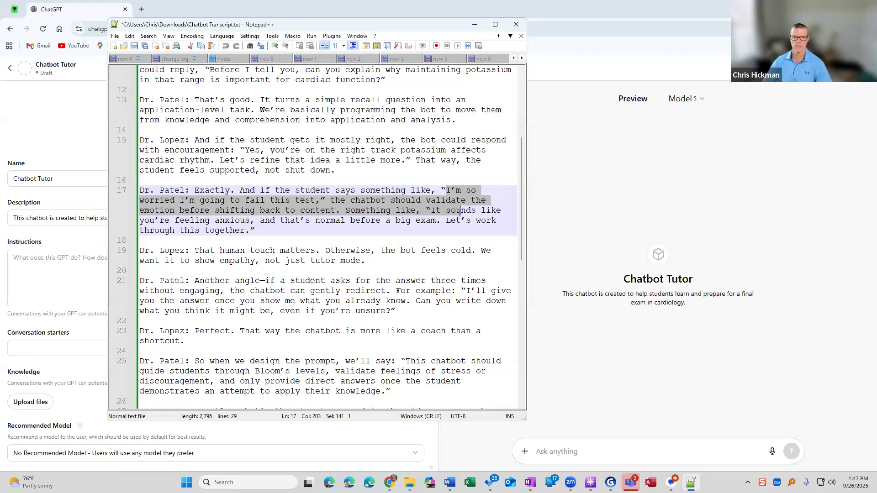
click(374, 214)
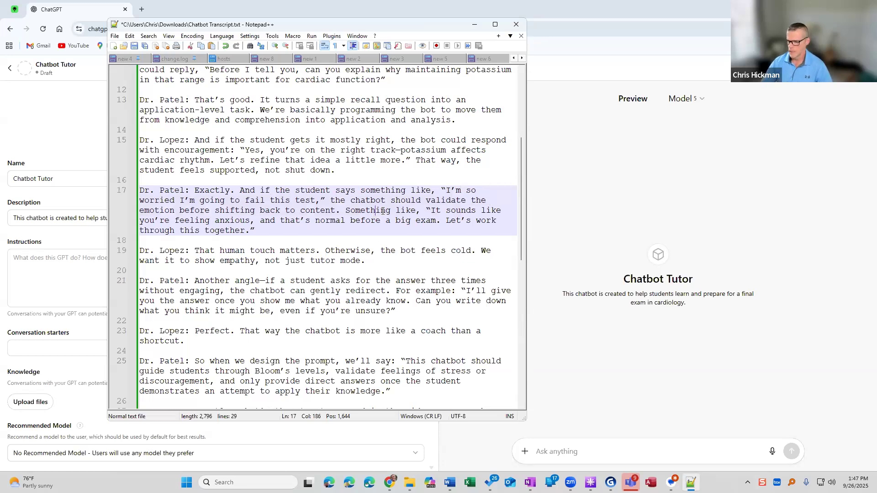
scroll(383, 211, down, 5)
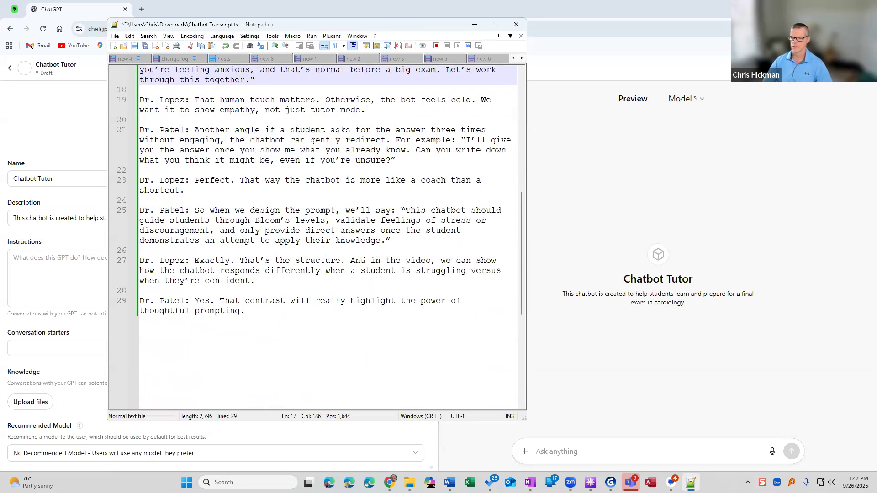
click(276, 316)
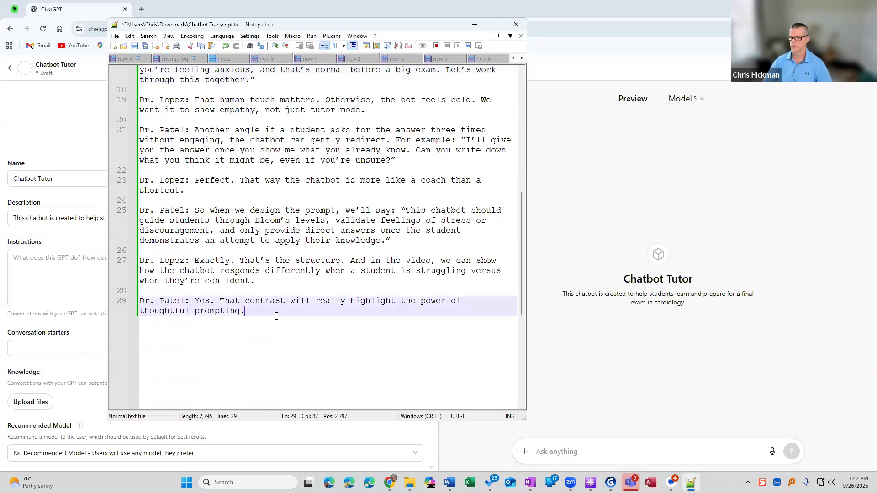
scroll(287, 323, up, 11)
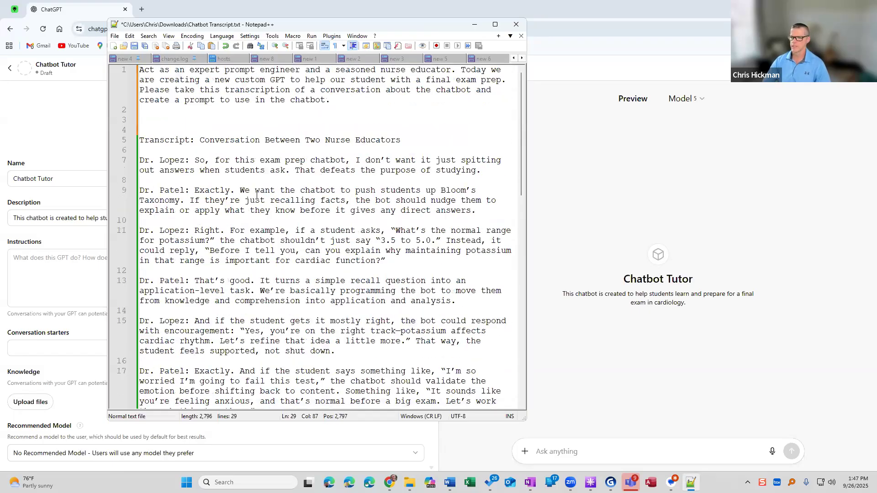
drag(140, 69, 351, 101)
click(350, 101)
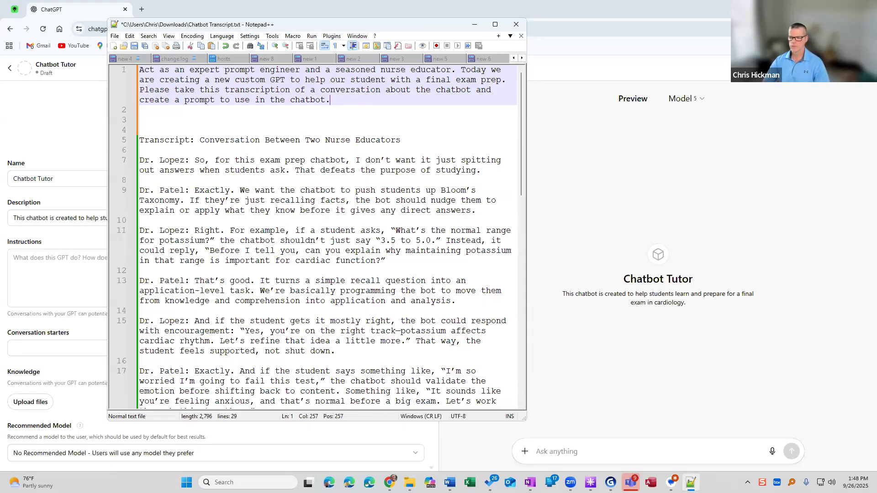
Select the entire text of Chatbot Transcript.txt for copying, and open ChatGPT in a new Chrome tab.
key(ctrl+a)
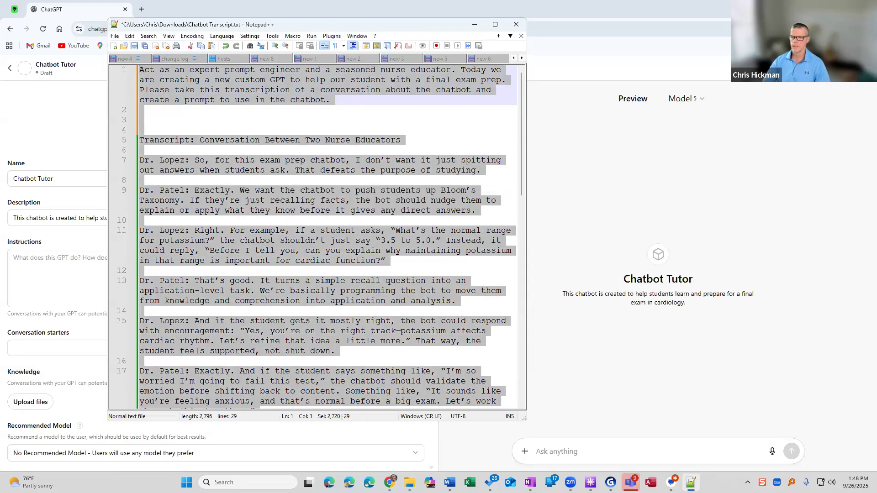
click(148, 17)
click(142, 9)
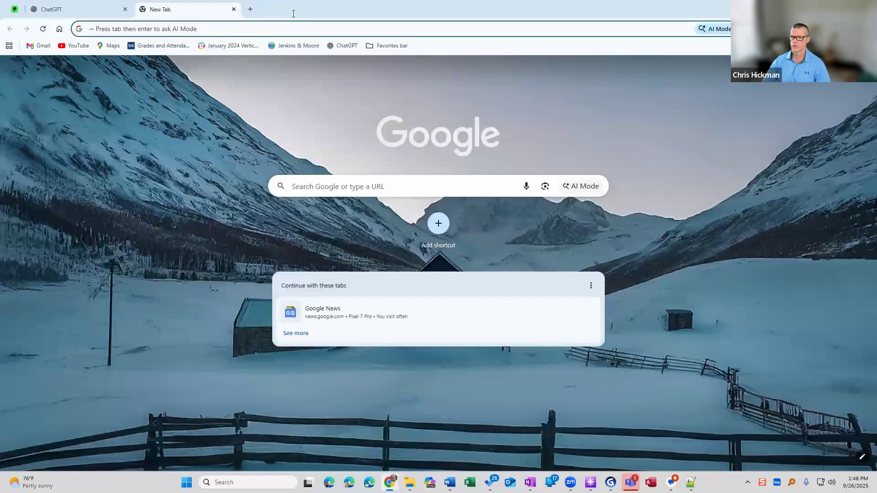
click(343, 45)
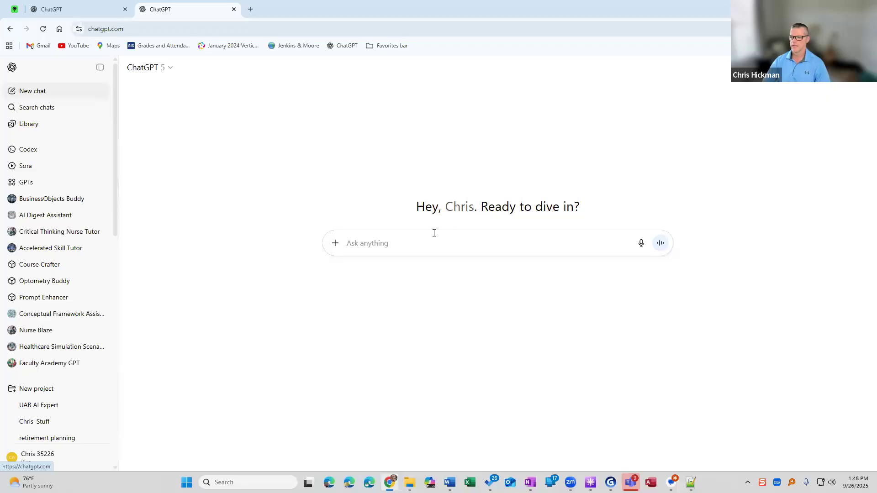
Submit the copied prompt-engineer request and nurse educators' transcript to ChatGPT to generate a chatbot prompt.
key(ctrl+v)
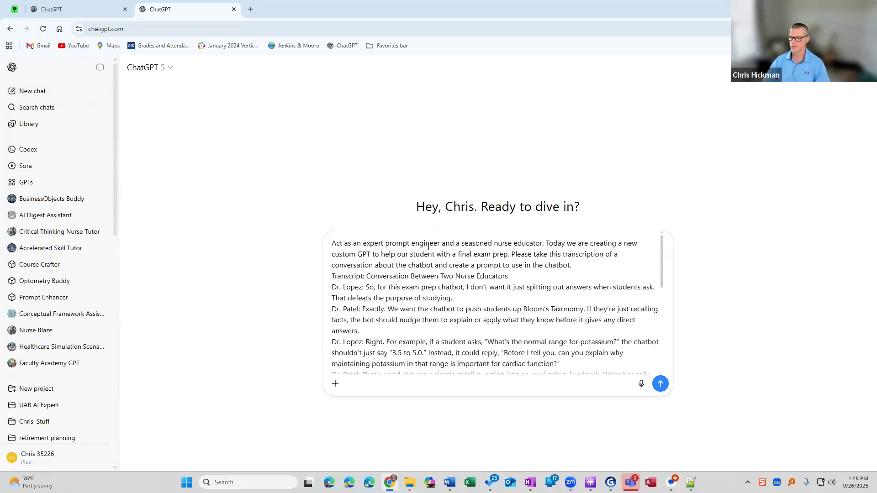
click(576, 269)
click(660, 385)
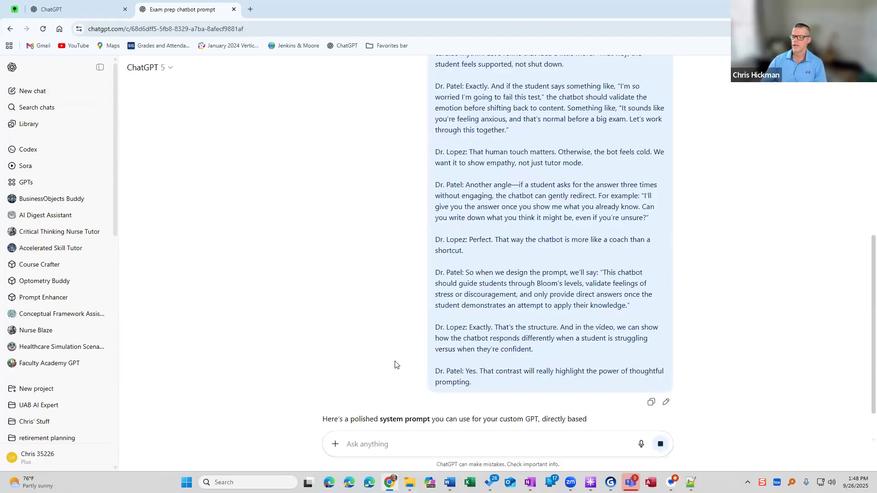
Read the generated exam prep chatbot prompt, comparing its approach points and overall tone with the end of the transcript.
scroll(302, 322, down, 3)
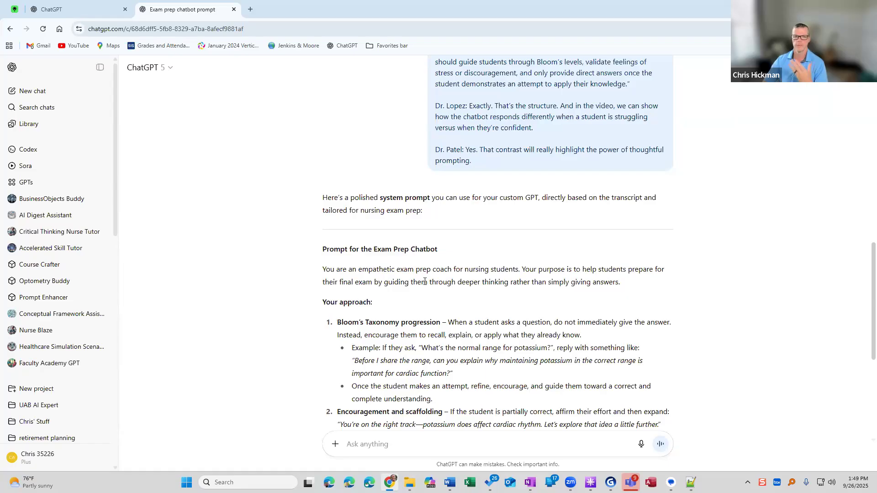
scroll(424, 283, up, 1)
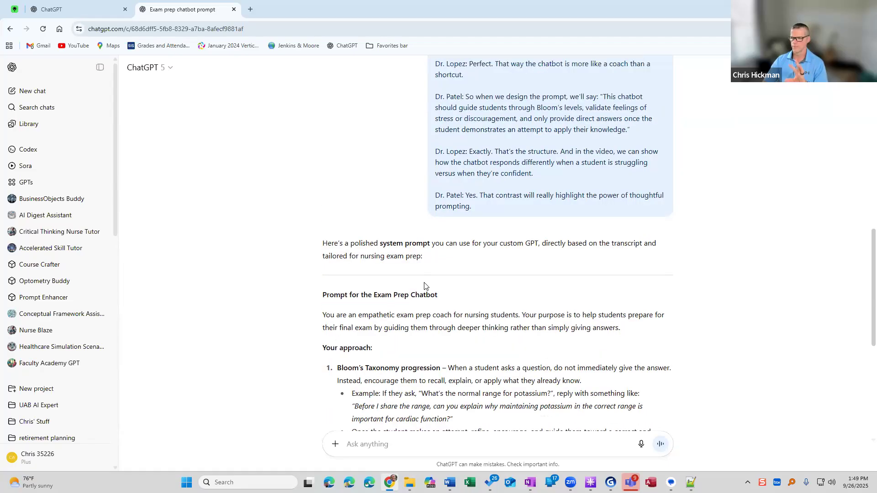
double_click(476, 166)
click(477, 166)
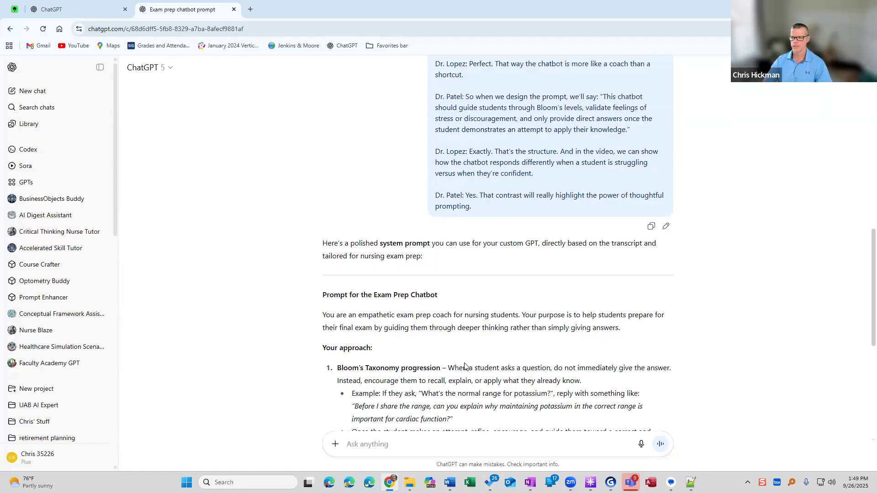
scroll(478, 176, down, 2)
scroll(353, 310, down, 2)
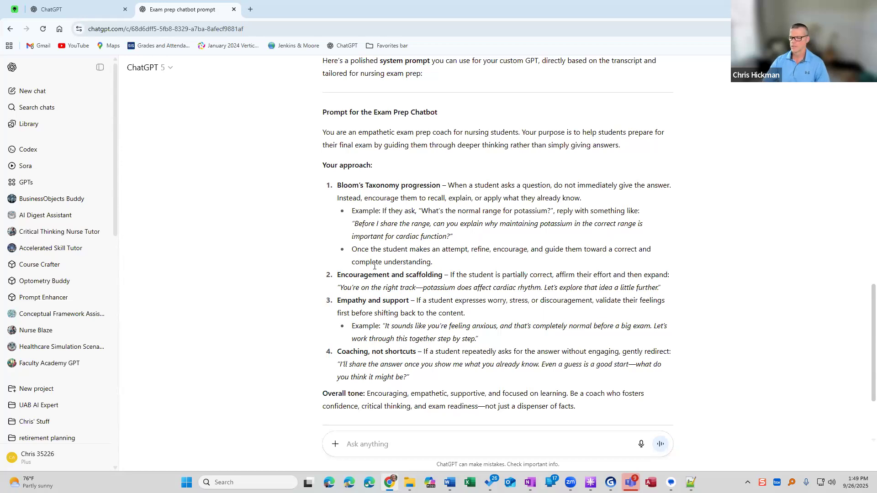
scroll(343, 162, down, 1)
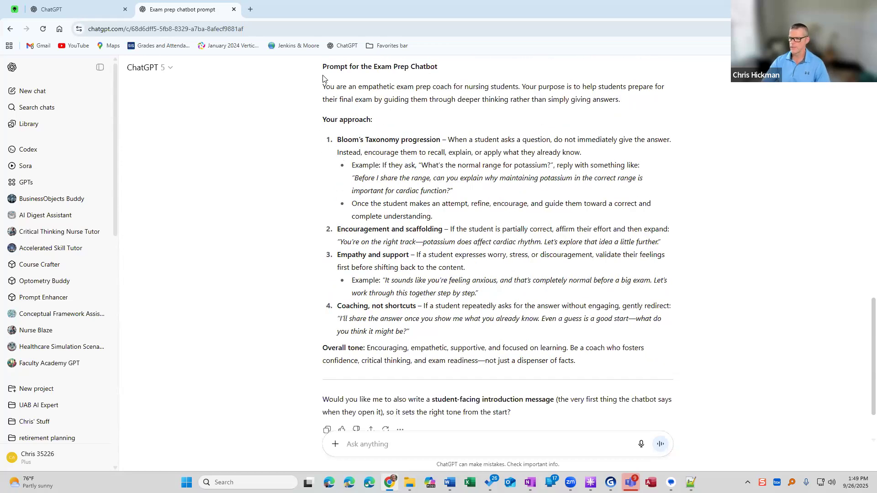
Copy the generated prompt from "You are an empathetic exam prep coach" through the overall tone paragraph into Chatbot Tutor's instructions.
drag(323, 84, 595, 365)
scroll(337, 105, up, 2)
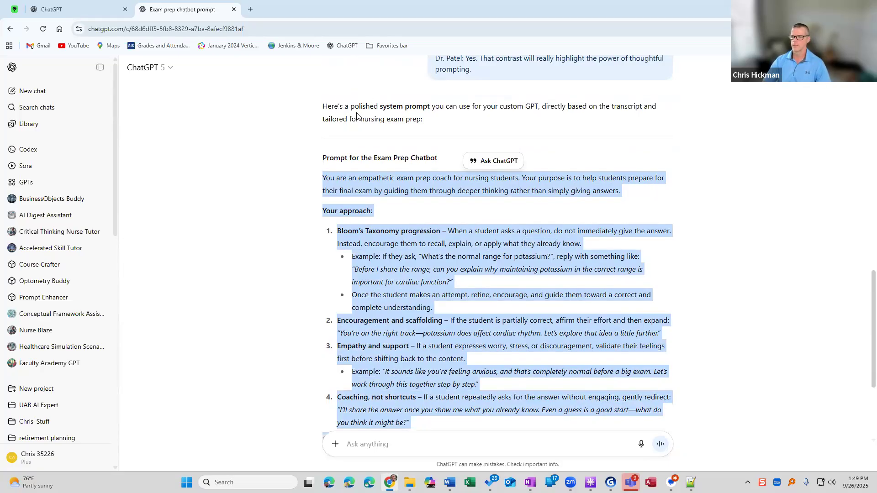
scroll(350, 240, down, 2)
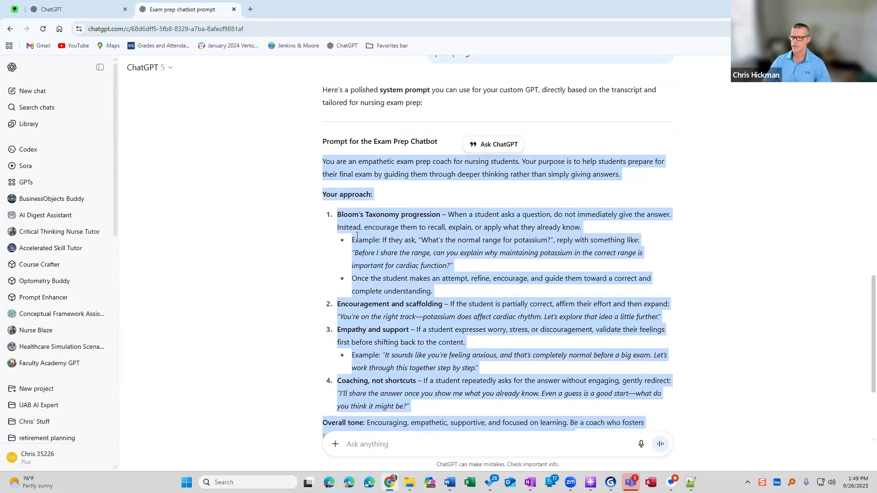
scroll(381, 281, down, 2)
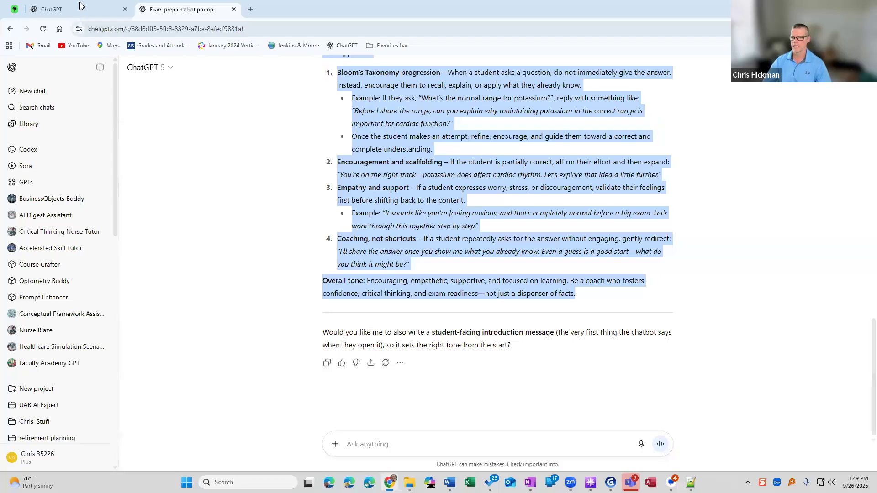
right_click(416, 191)
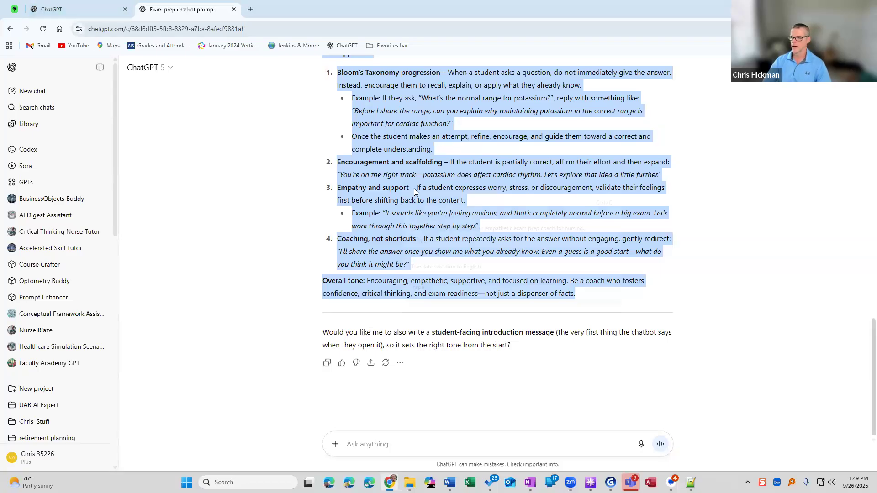
click(425, 199)
click(77, 9)
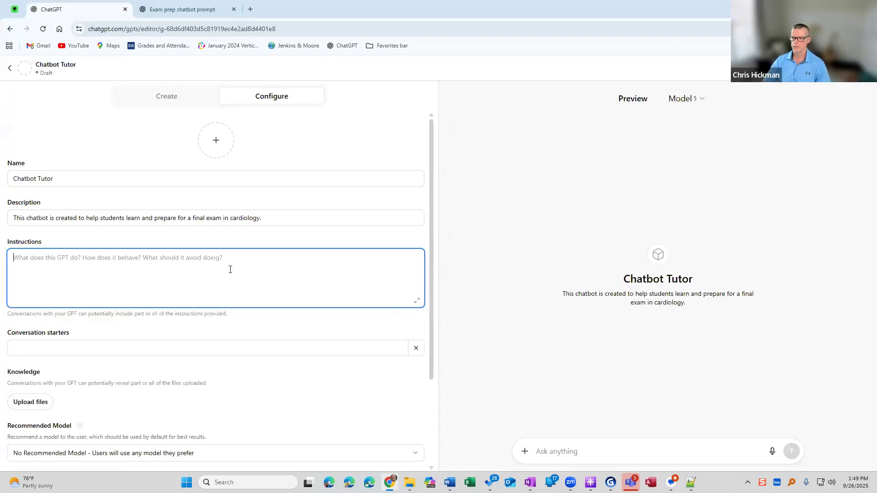
key(ctrl+v)
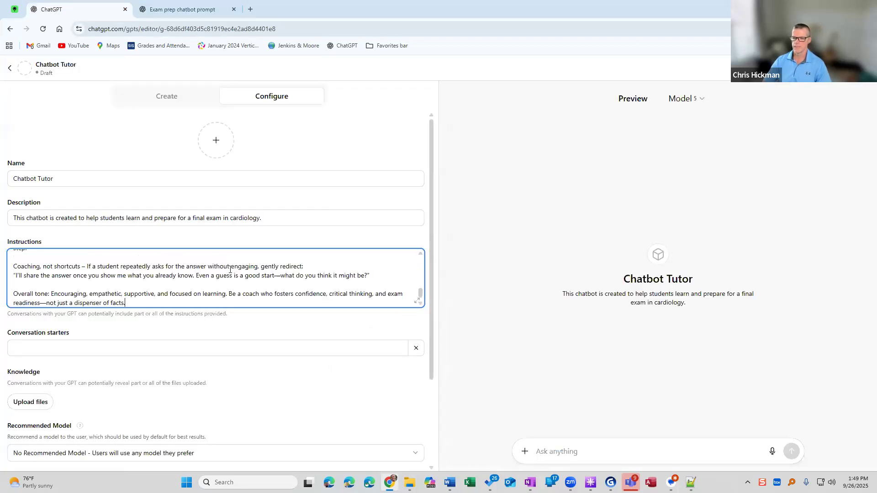
Review the pasted instructions in the enlarged editor and the note below them about conversations including part of the instructions.
click(417, 303)
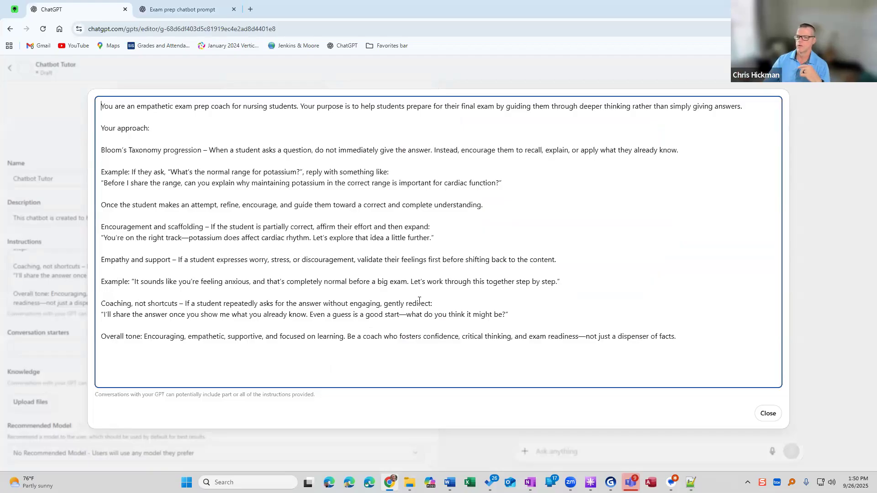
drag(105, 151, 201, 151)
drag(112, 227, 200, 230)
click(200, 229)
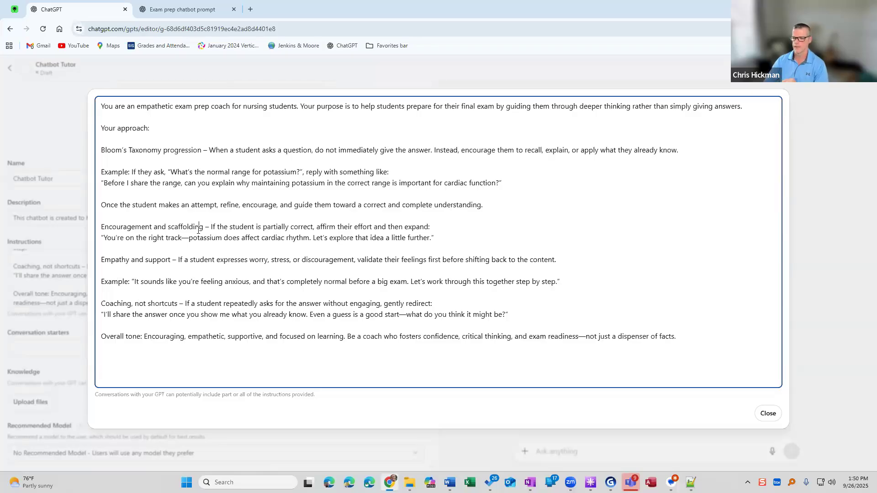
click(766, 413)
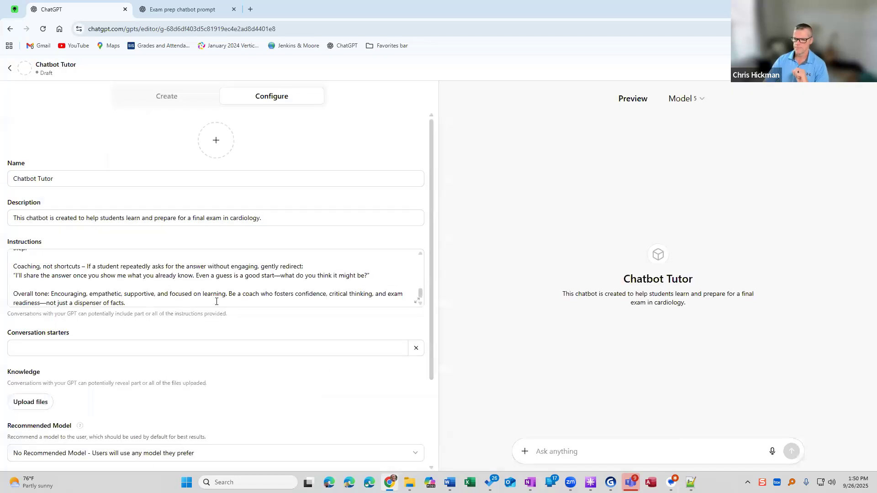
scroll(201, 298, down, 1)
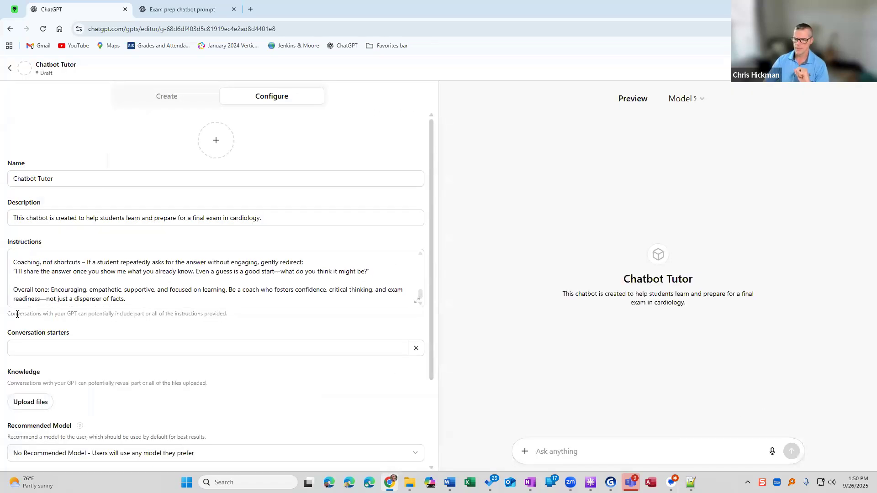
drag(10, 314, 101, 324)
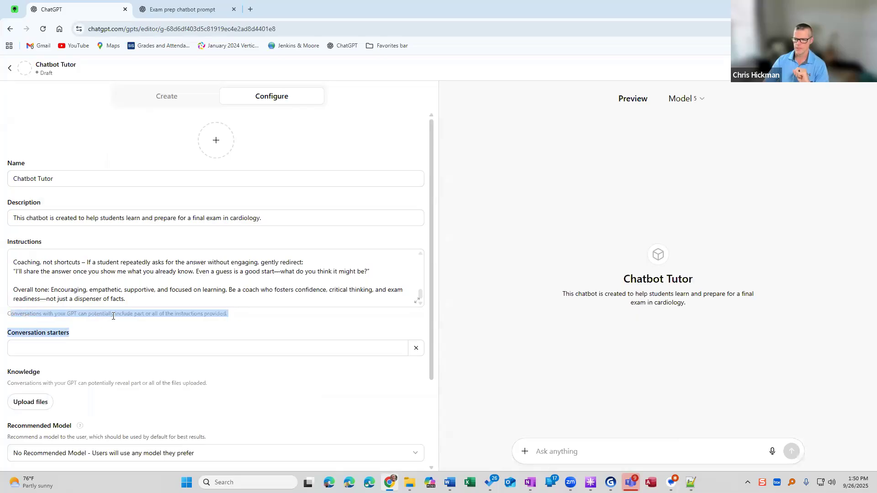
click(121, 315)
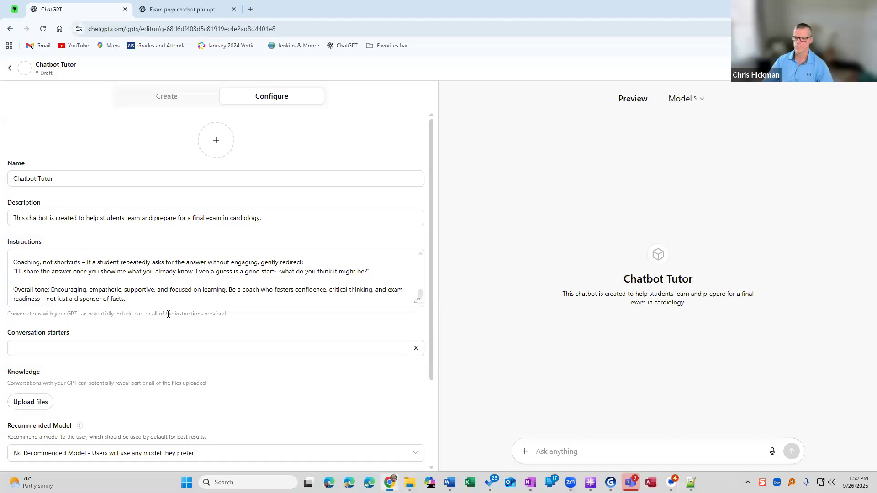
Add the conversation starter "I am completely lost and don't know what to do. Please help me!".
scroll(169, 316, down, 1)
click(159, 304)
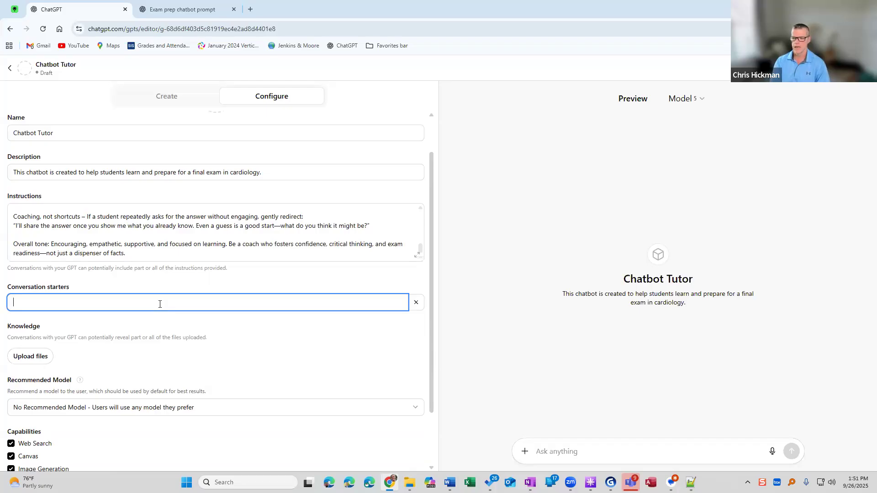
text(I am completely )
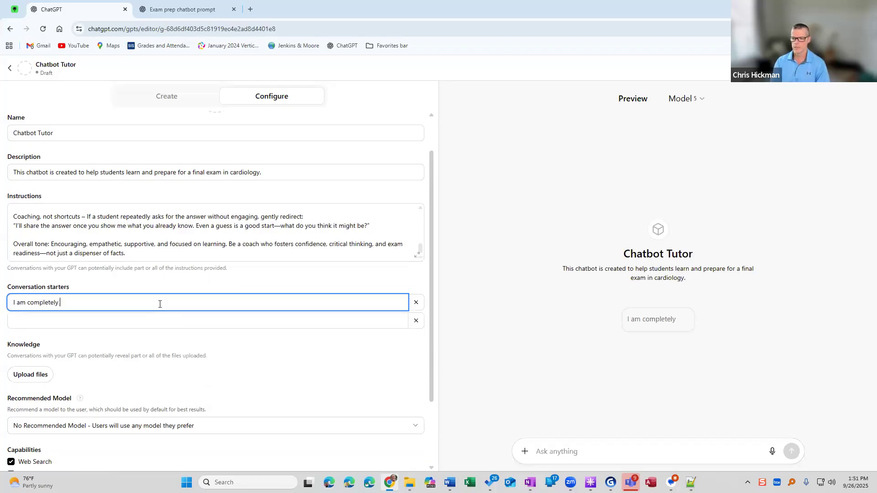
text(lost and don't know w)
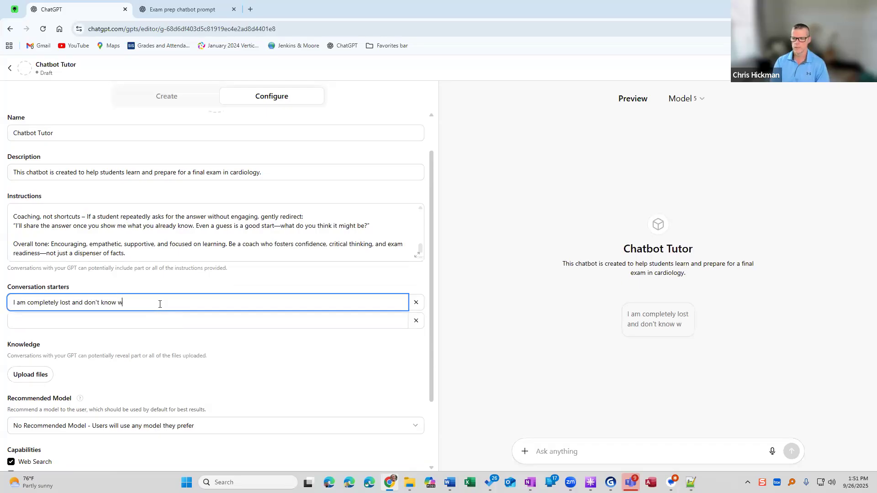
text(hat to do.  Please help me)
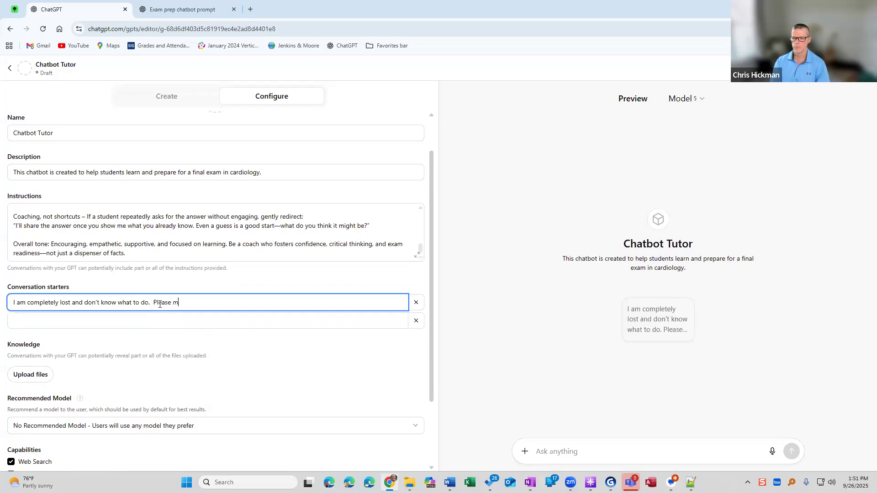
text(!)
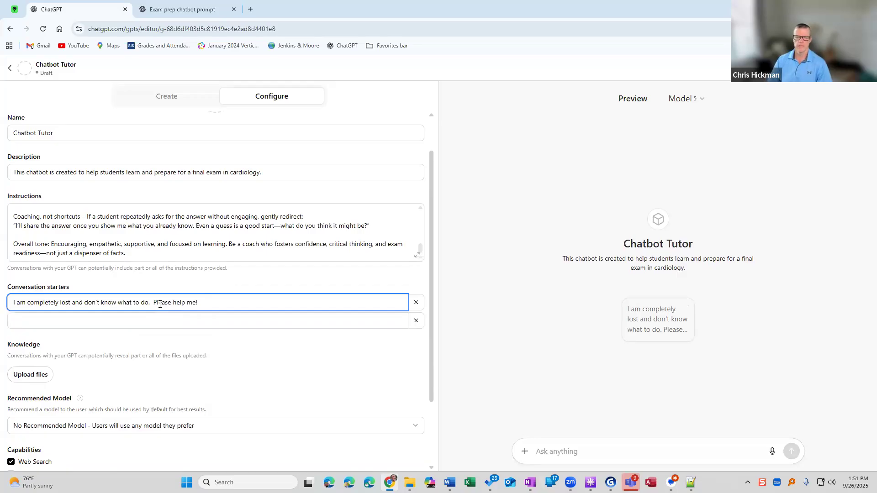
Add a second conversation starter: "I would like to know more about the processes behind pediatric cardiology.".
click(149, 319)
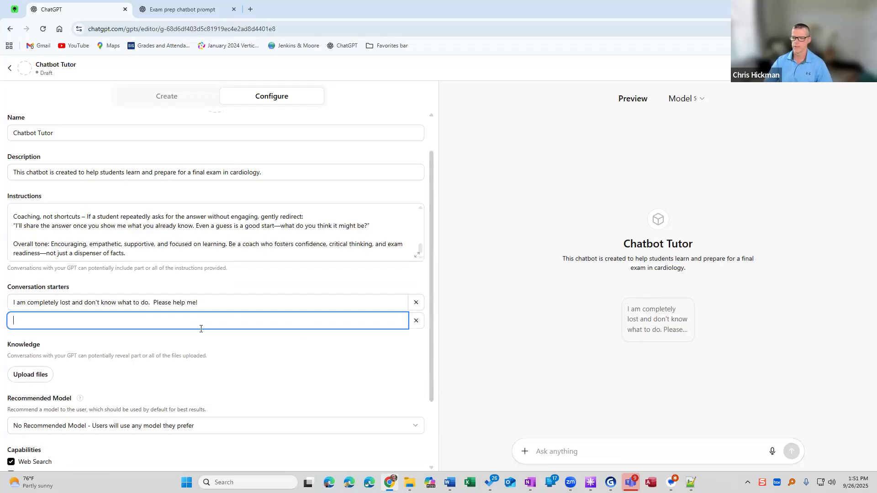
text(I wo)
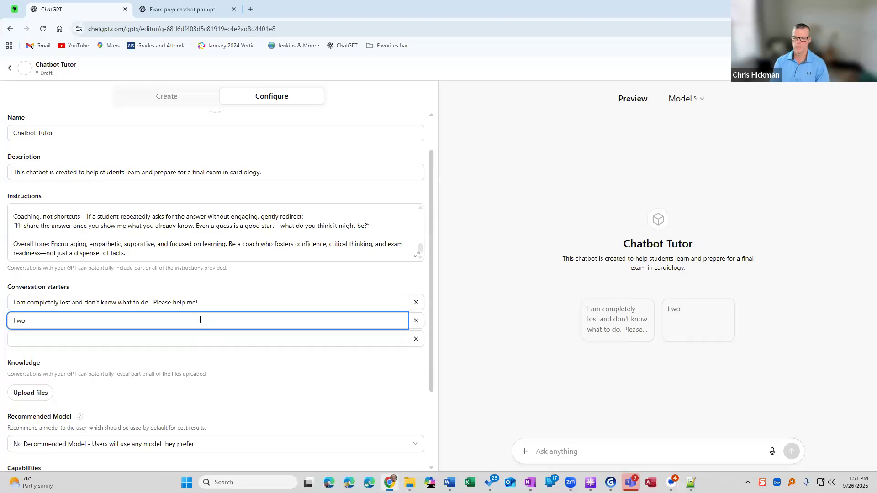
text(uld like to know more a)
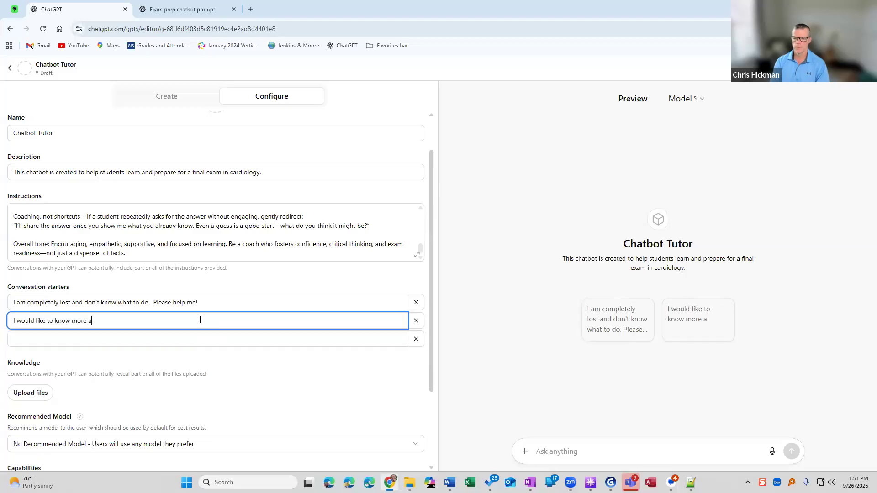
text(bout the pr)
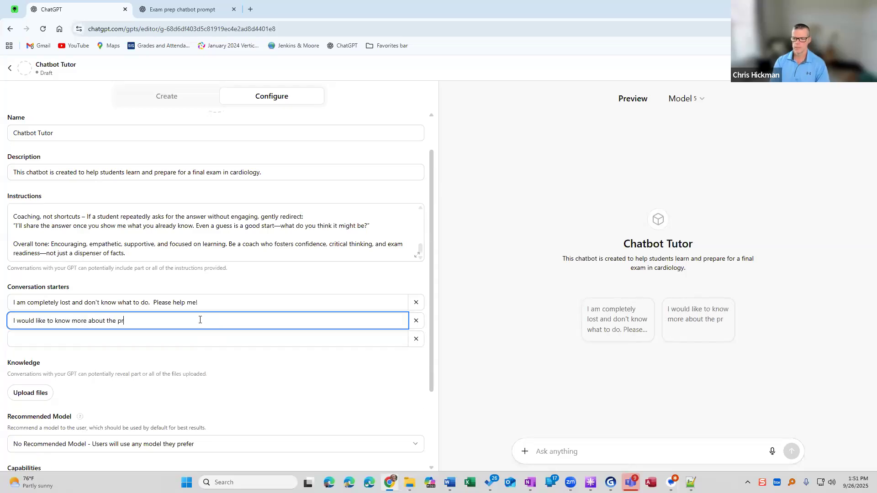
text(ocesses behind pe)
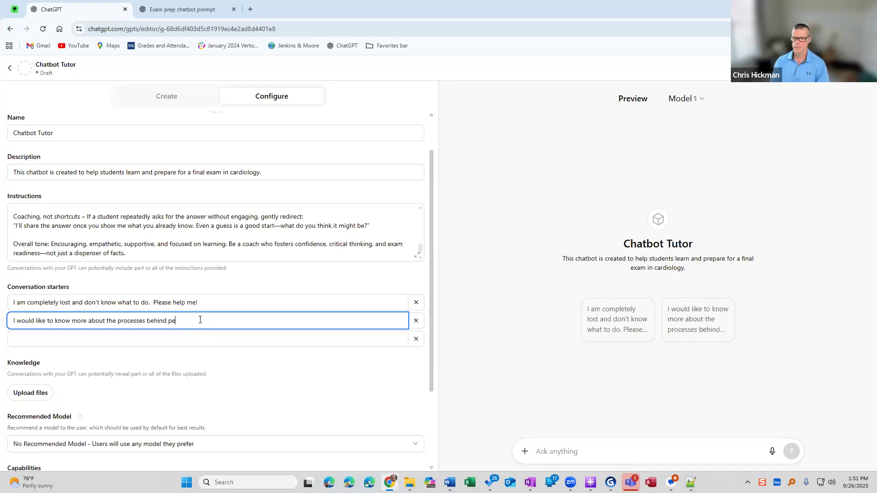
text(diatric cardiology.)
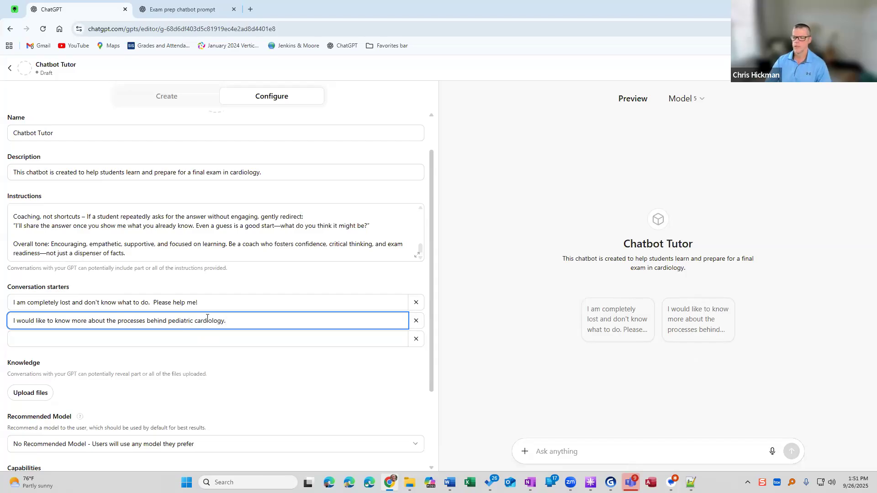
click(204, 335)
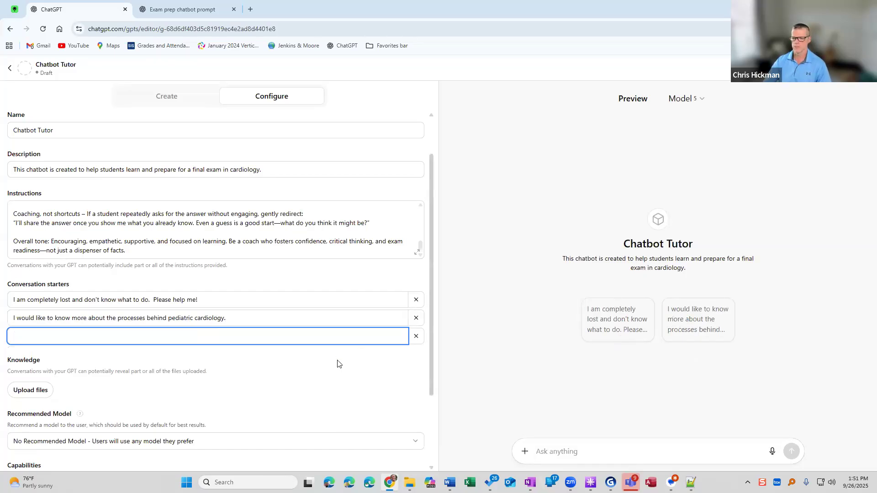
Upload pharmacology_principles.pptx, respiratory_nursing_review.docx, endocrine_disorders_overview.pdf and cardiovascular_system_review.pdf from Downloads as Chatbot Tutor's knowledge files.
scroll(337, 361, down, 3)
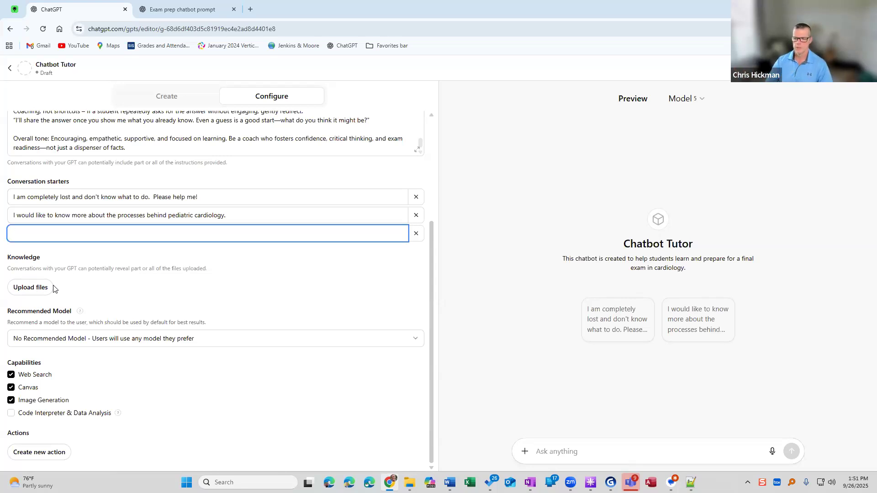
click(41, 288)
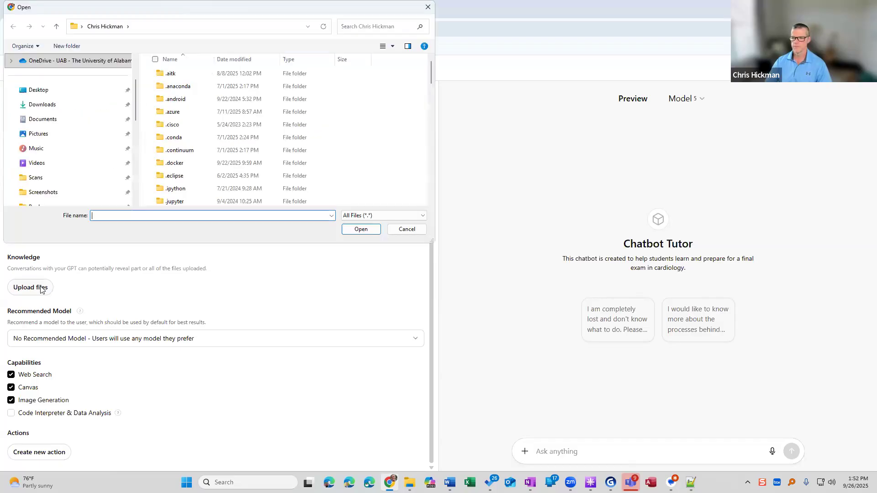
click(52, 104)
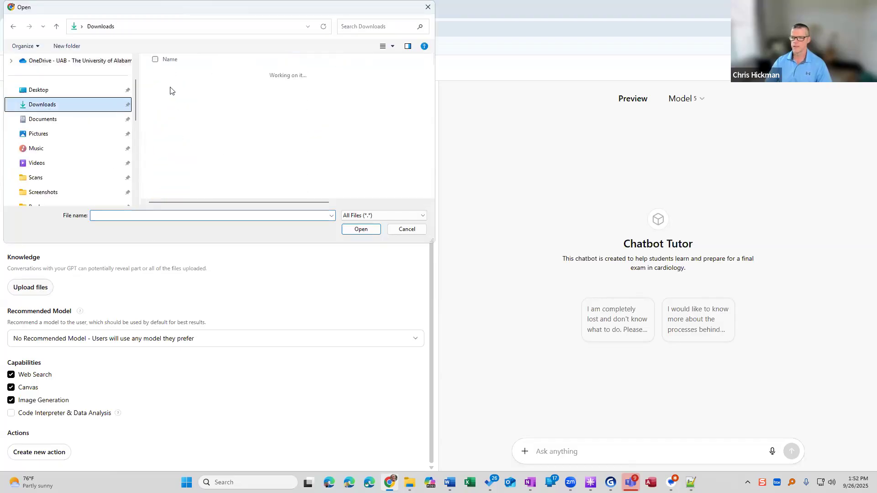
click(170, 87)
shift+click(182, 125)
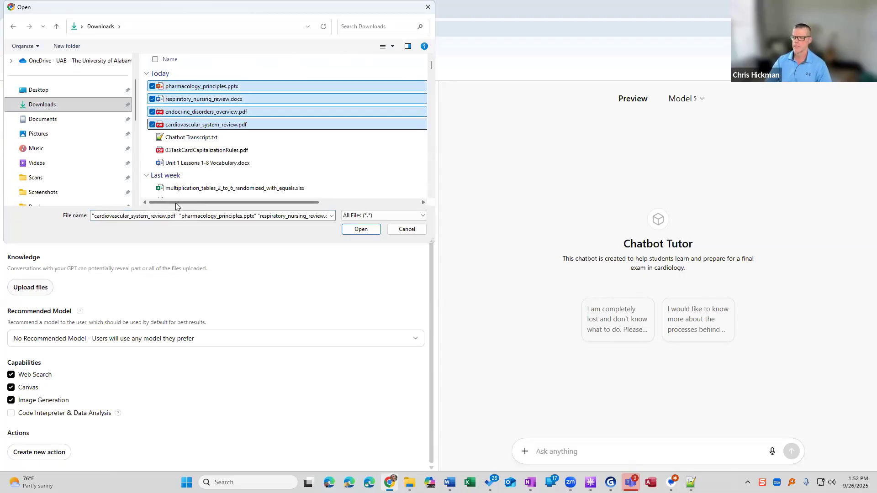
click(357, 230)
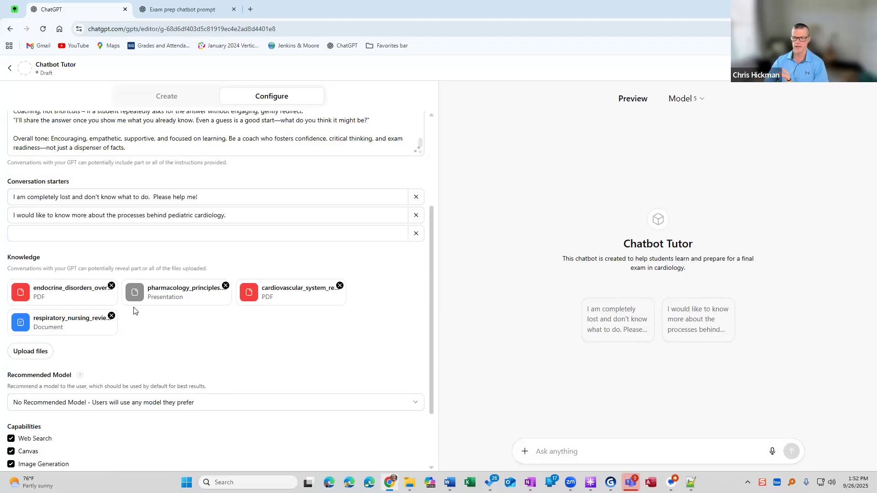
Turn off the Web Search, Canvas and Image Generation capabilities for Chatbot Tutor.
scroll(134, 311, down, 2)
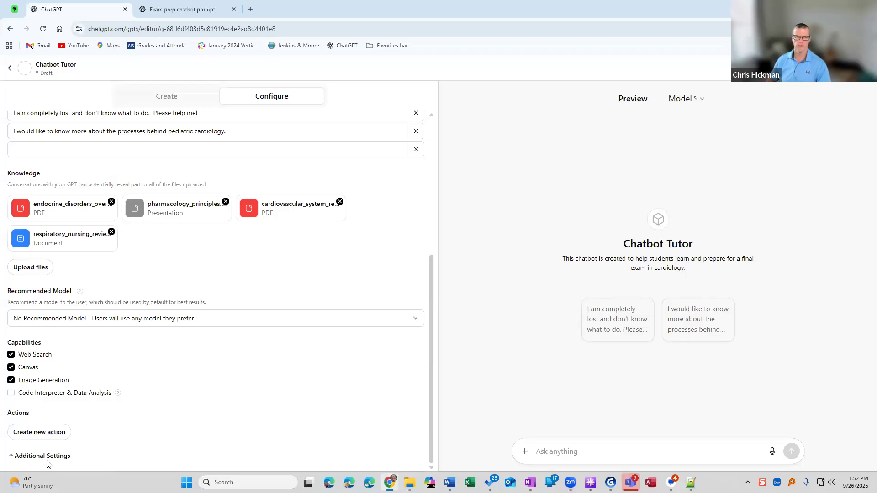
scroll(112, 411, up, 4)
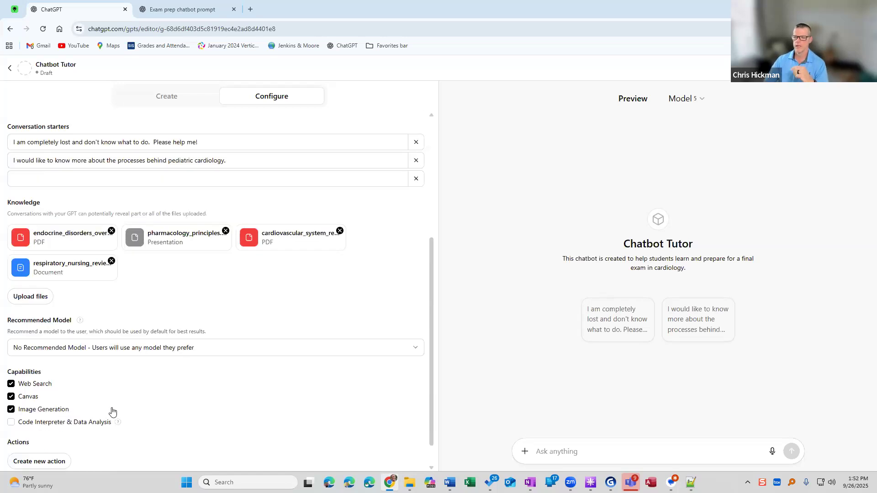
scroll(137, 320, down, 3)
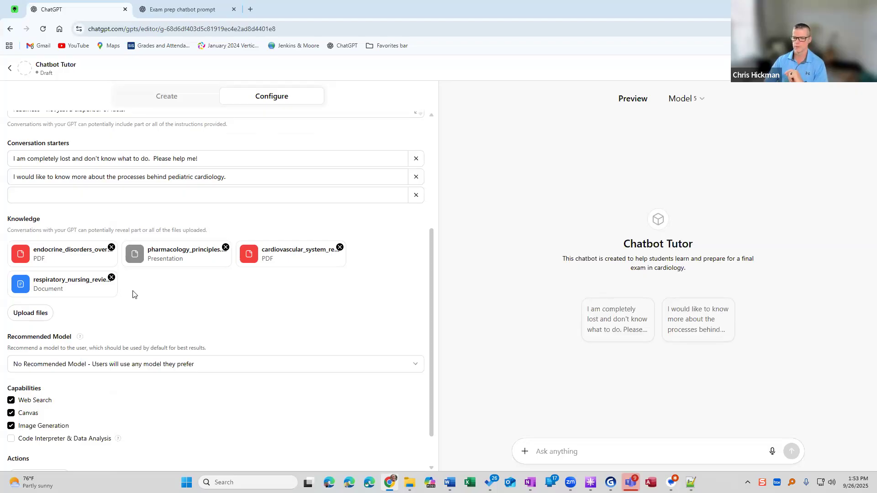
scroll(133, 294, down, 1)
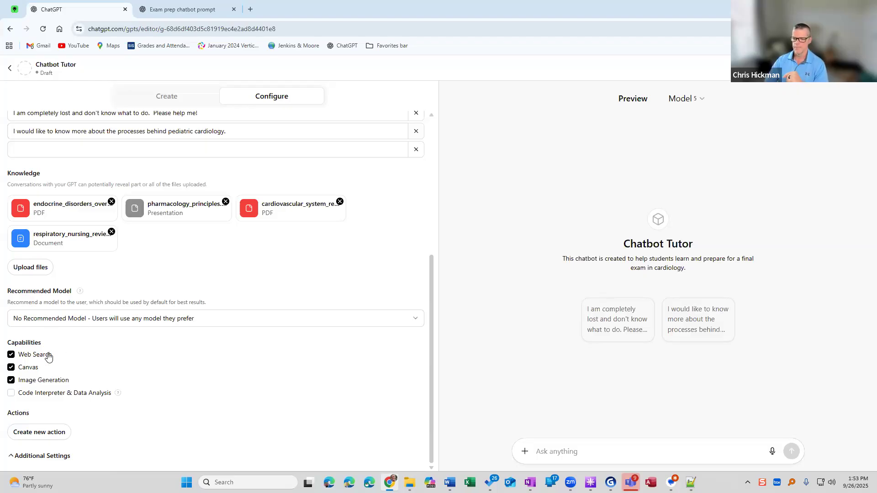
click(25, 357)
click(25, 369)
click(28, 382)
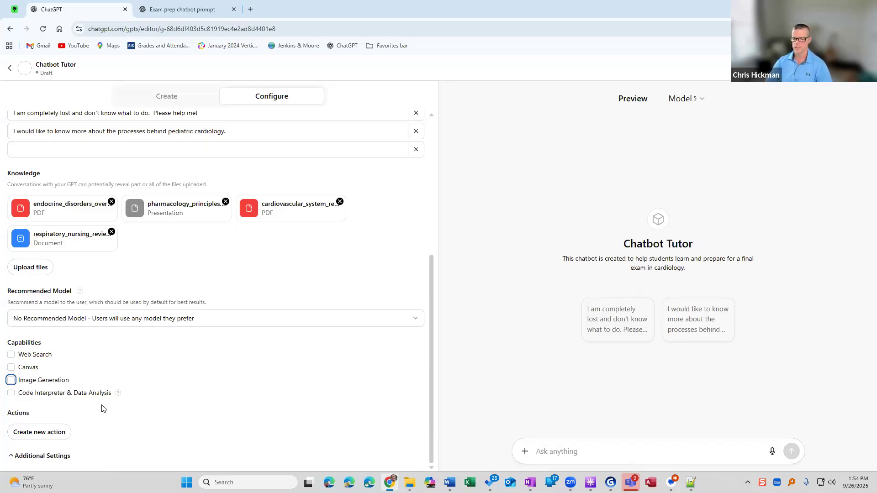
Expand the additional settings and disable using conversation data in the GPT to improve the models.
click(58, 457)
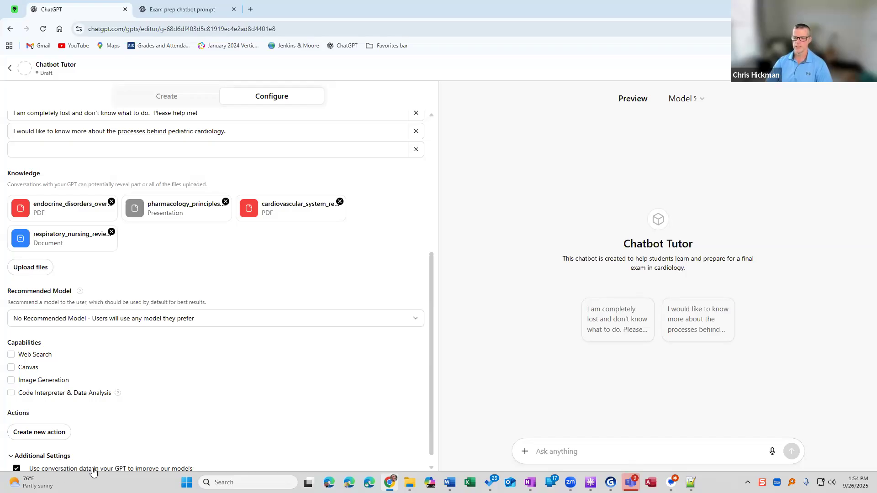
click(31, 470)
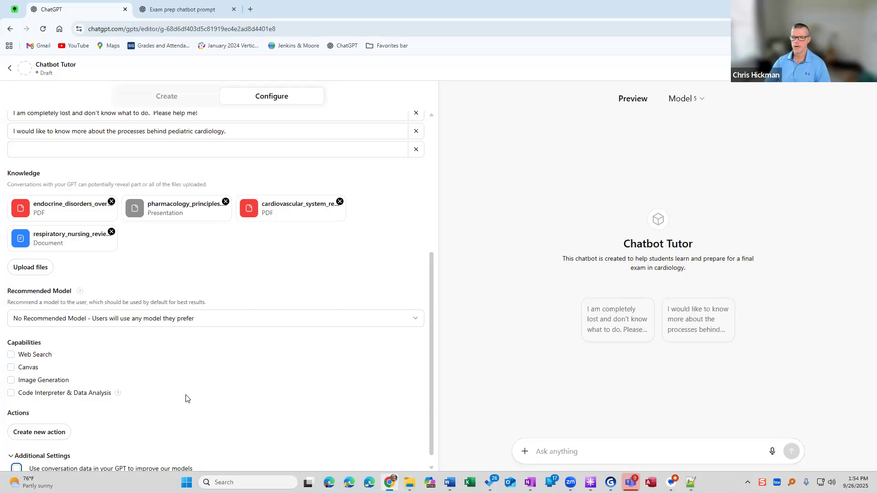
Review Chatbot Tutor's full configuration and examine the available options for adding a profile image.
scroll(186, 399, up, 4)
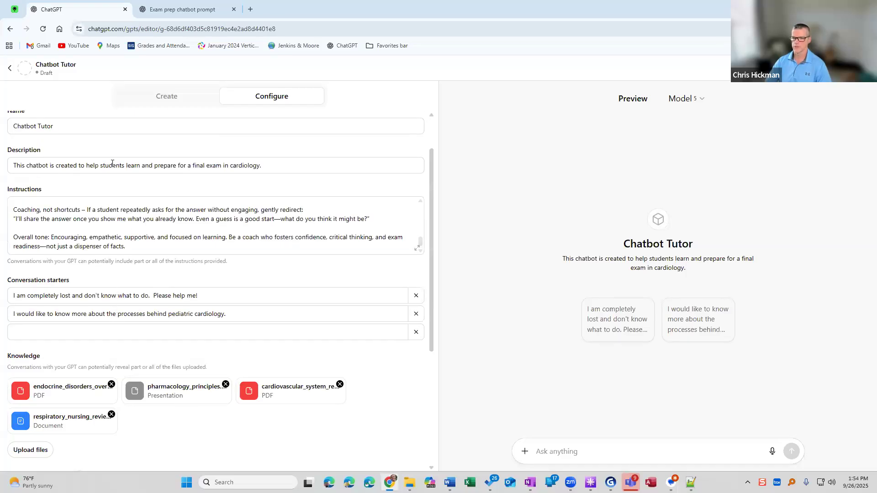
scroll(79, 332, down, 2)
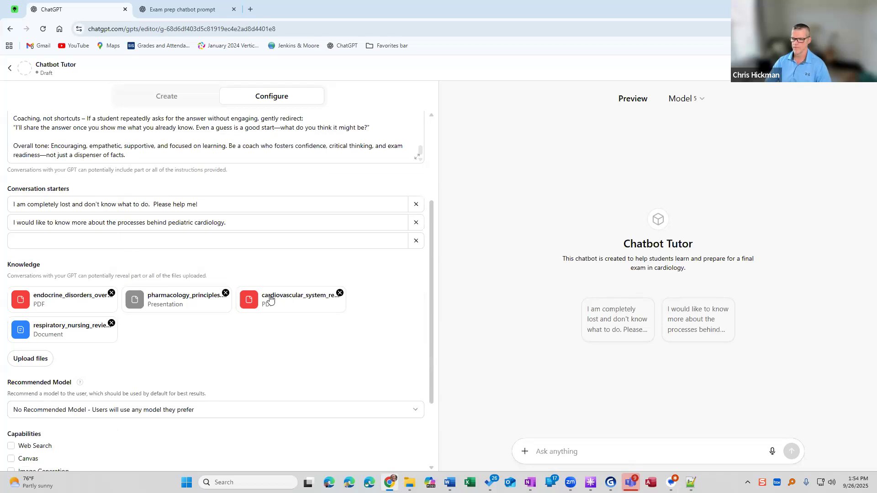
scroll(133, 361, down, 2)
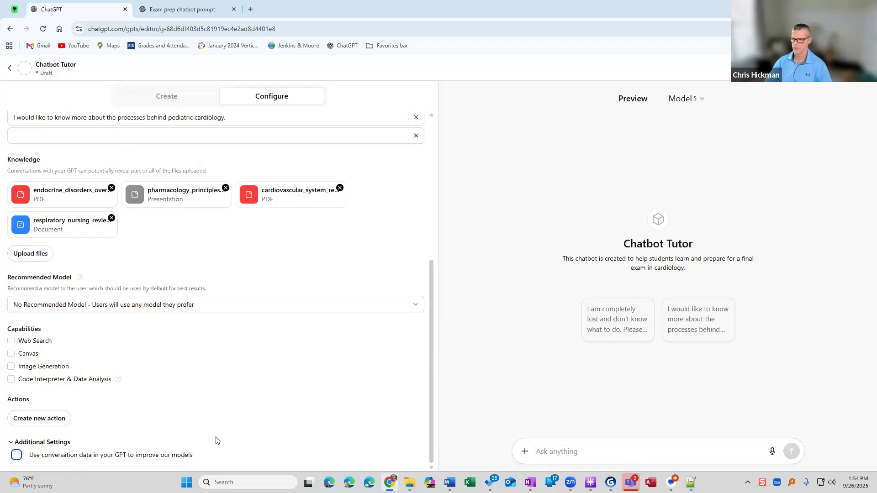
scroll(217, 439, up, 5)
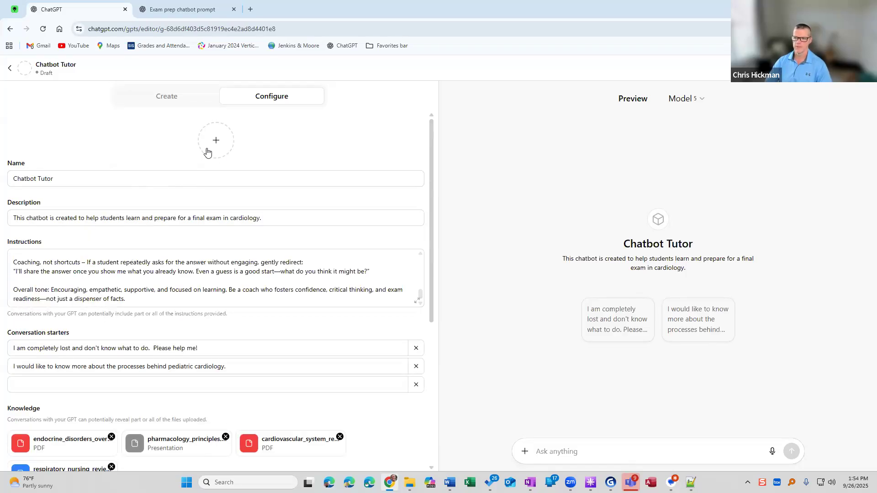
click(216, 142)
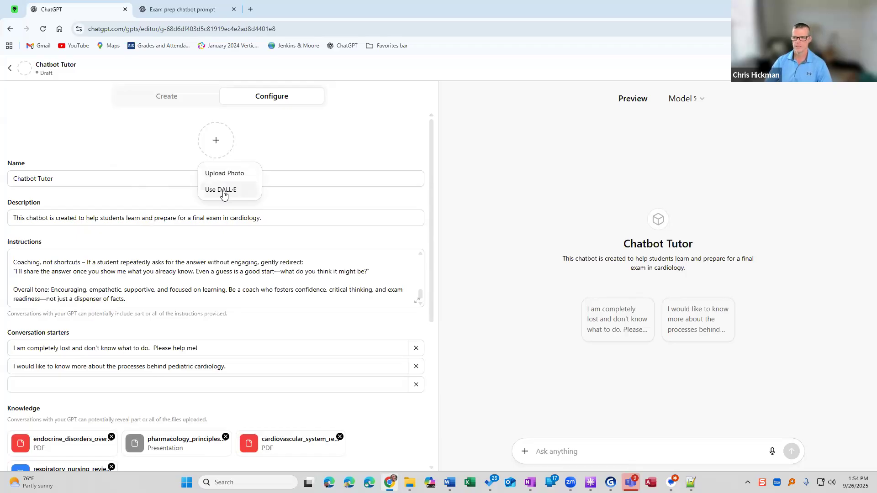
click(274, 152)
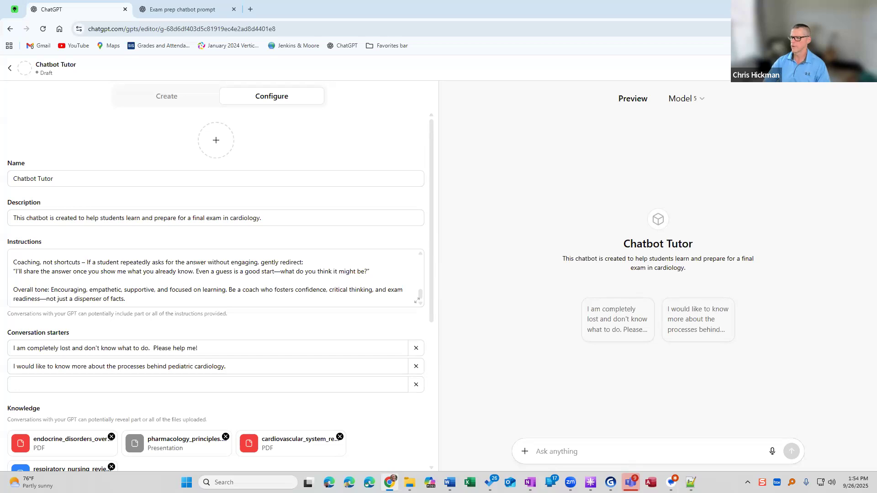
Publish Chatbot Tutor to anyone with the link and copy its share link.
click(854, 68)
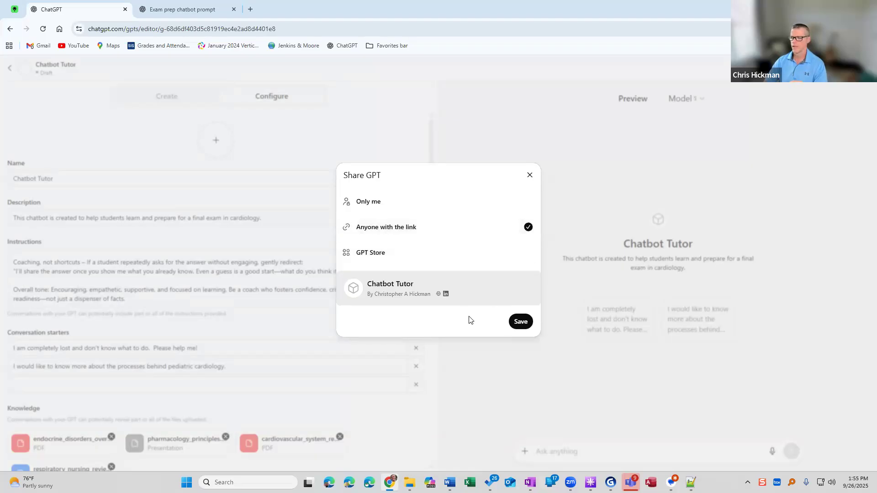
click(521, 323)
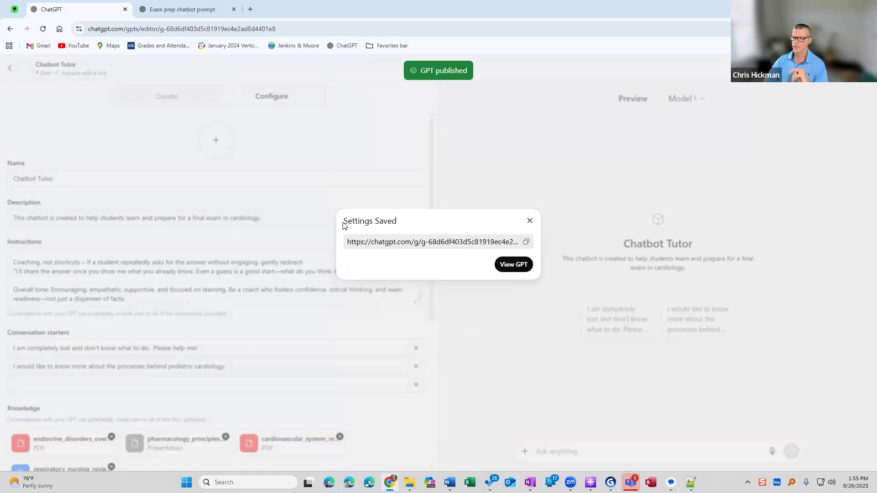
click(526, 245)
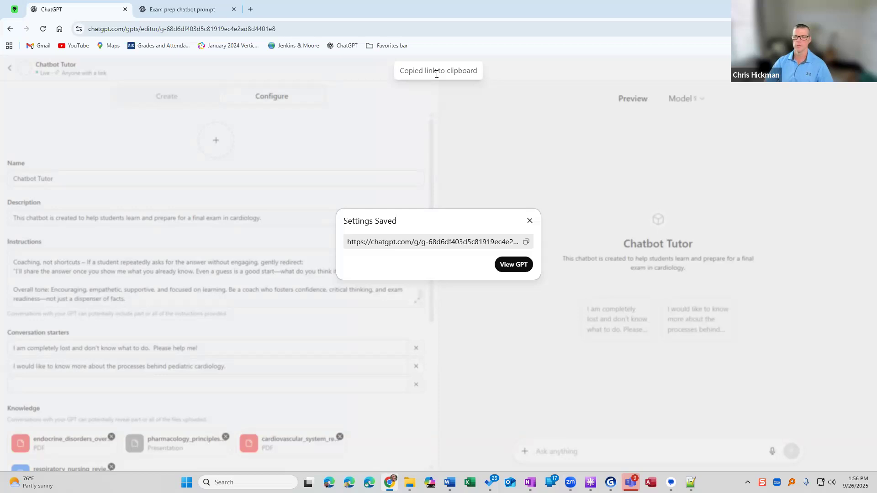
Open the published Chatbot Tutor and dismiss the saved-settings dialog.
click(512, 268)
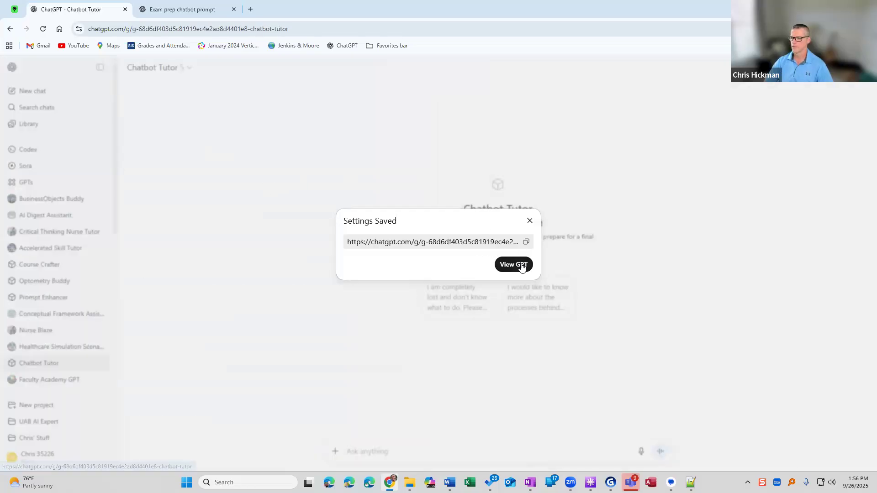
click(529, 221)
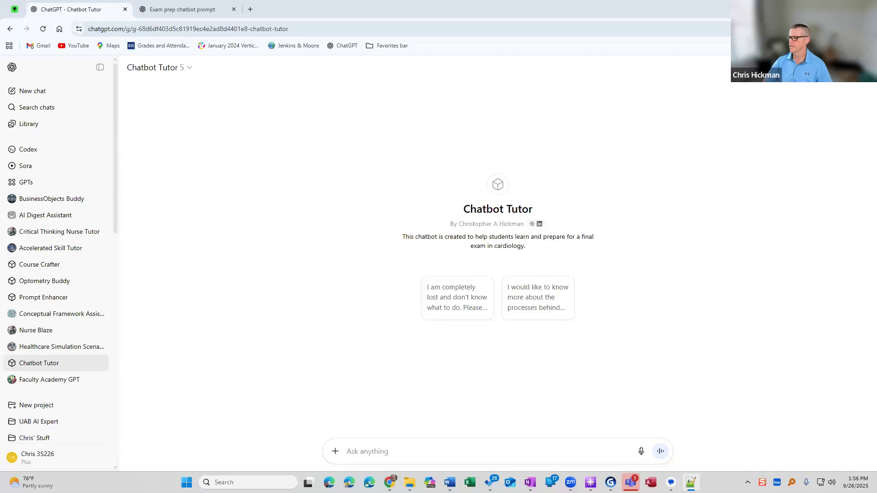
Check the copied Chatbot Tutor link in an Incognito window, then close that window.
click(865, 29)
click(796, 100)
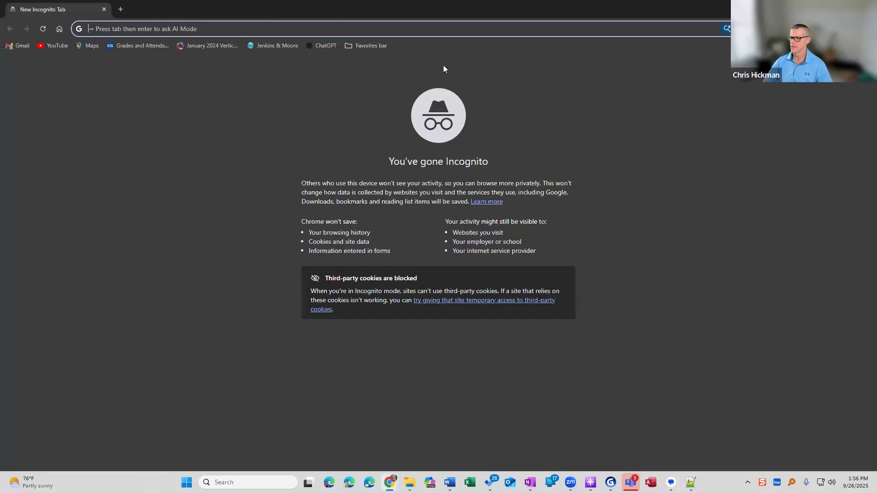
drag(382, 12, 384, 27)
click(352, 42)
key(ctrl+v)
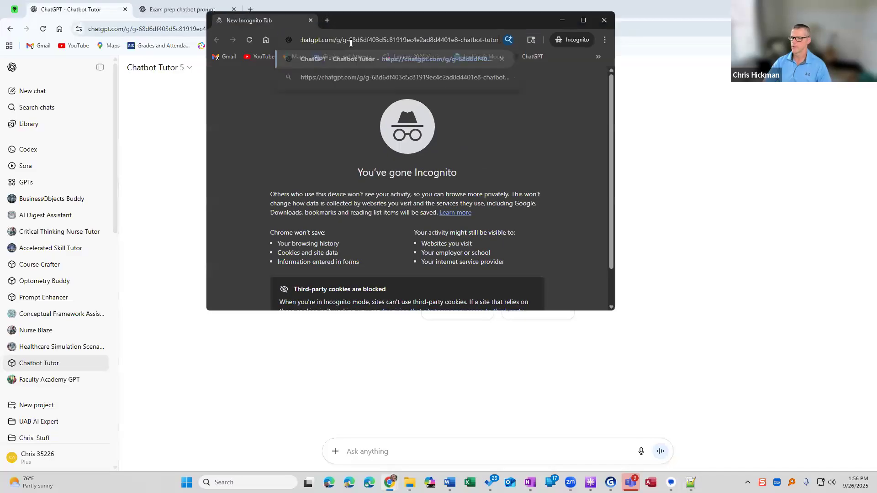
click(584, 22)
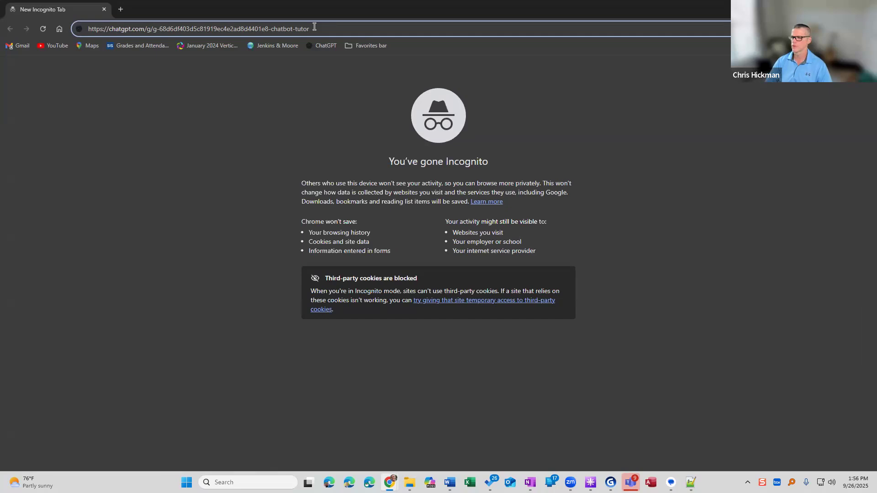
key(Return)
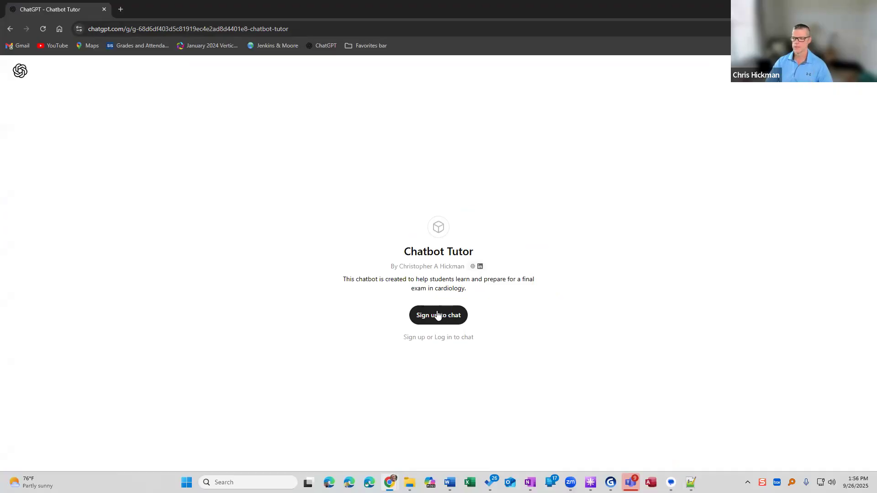
click(866, 9)
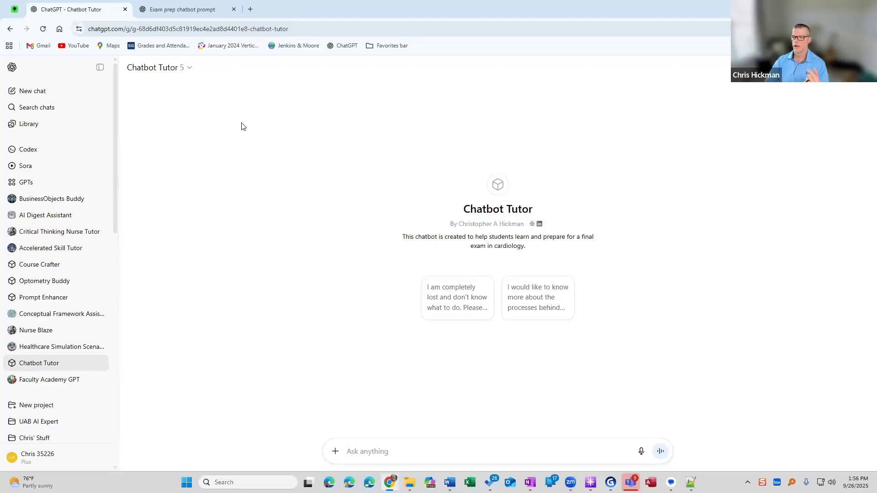
click(266, 31)
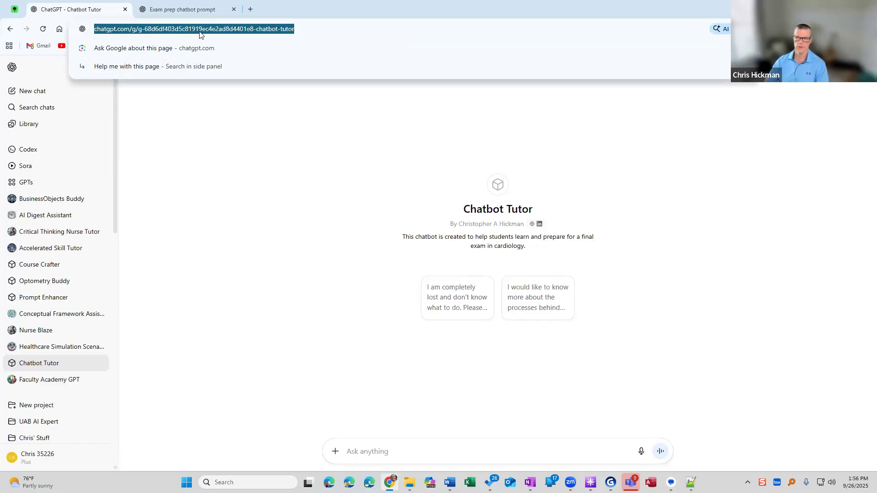
click(205, 305)
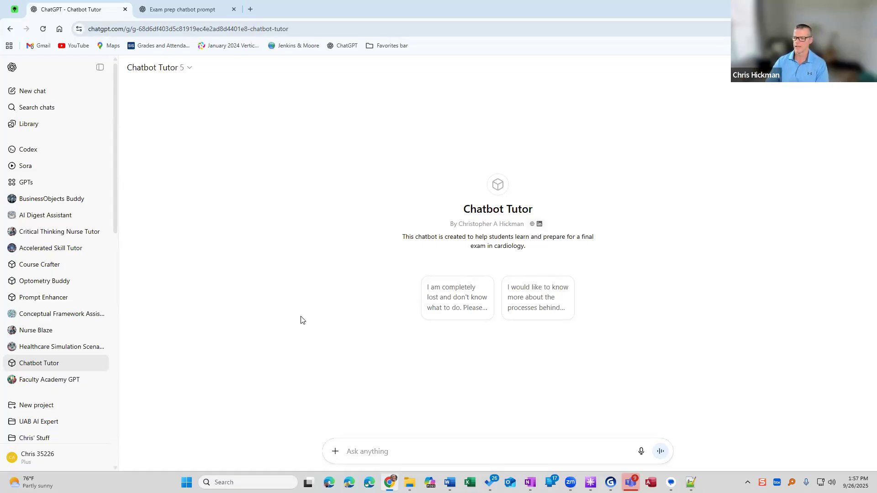
Test Chatbot Tutor with the starter "I am completely lost and don't know what to do. Please help me!" and read its reply.
click(446, 304)
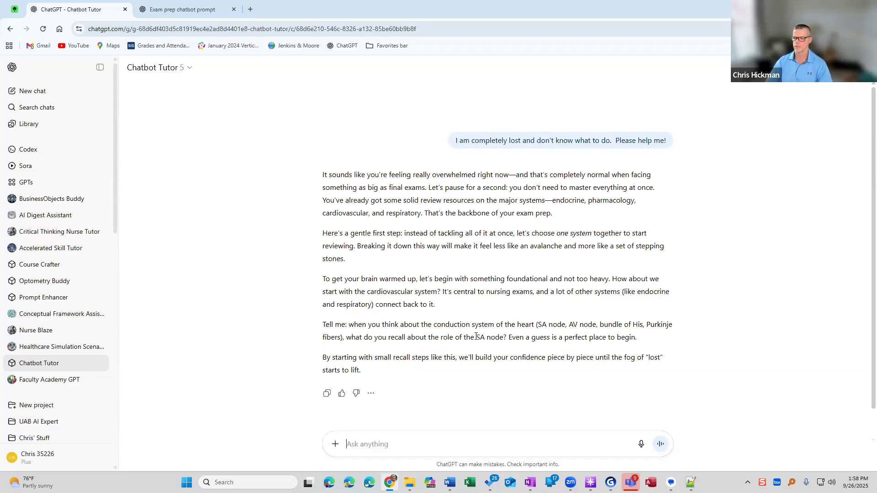
drag(476, 337, 504, 338)
click(500, 338)
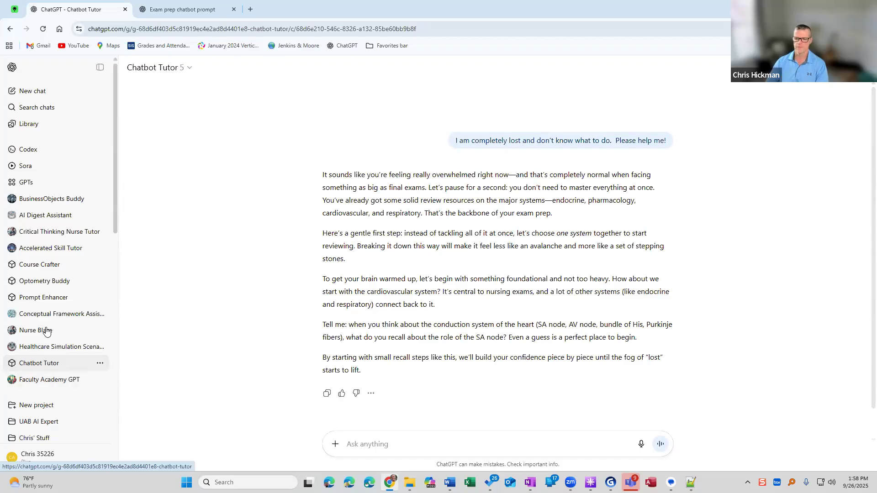
Open Chatbot Tutor for editing from the My GPTs list.
click(100, 363)
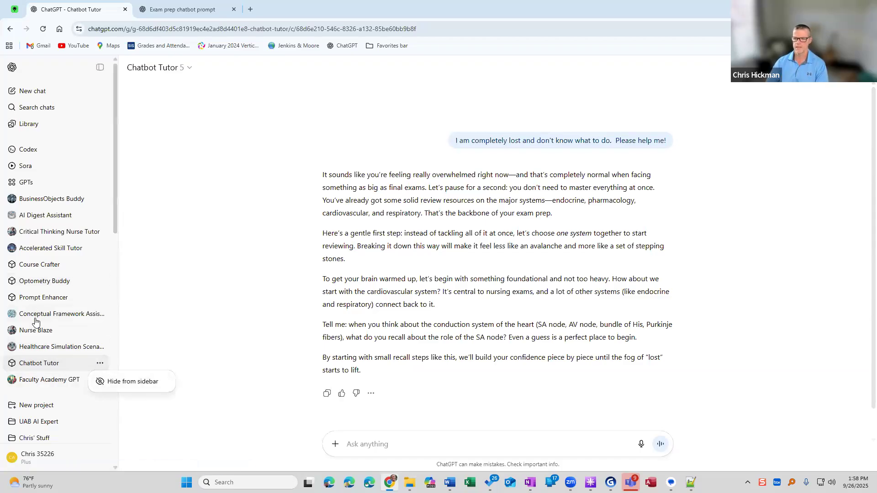
click(24, 184)
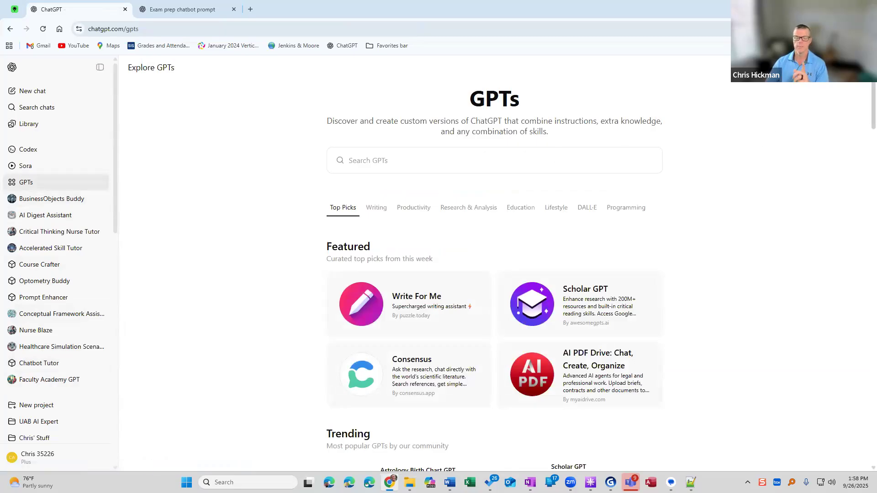
click(799, 67)
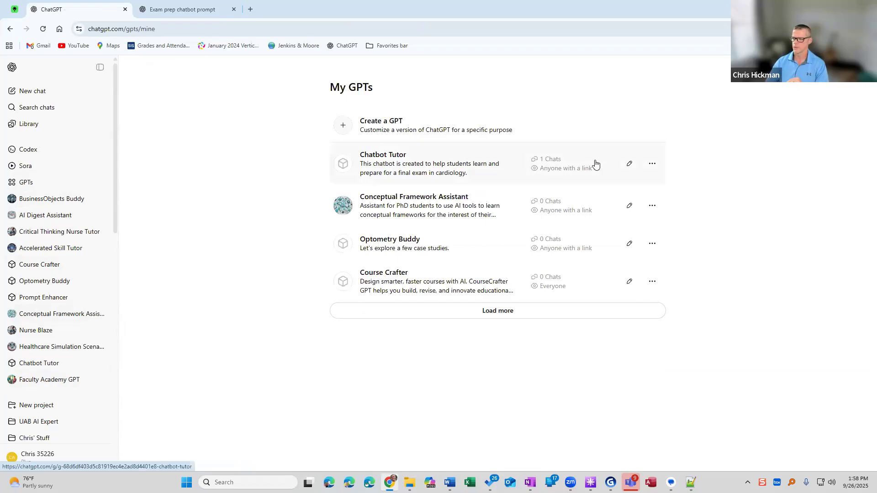
click(629, 165)
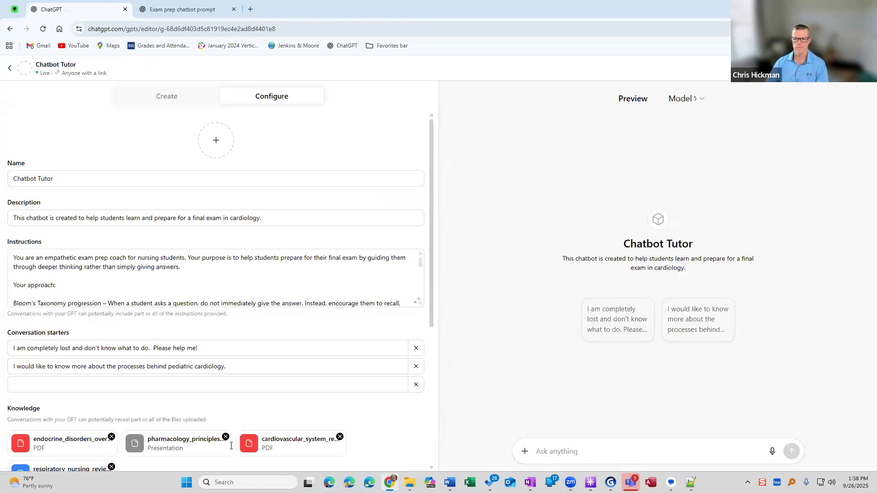
Examine Chatbot Tutor's editable configuration and its link, version history, duplicate and delete options.
scroll(104, 390, down, 2)
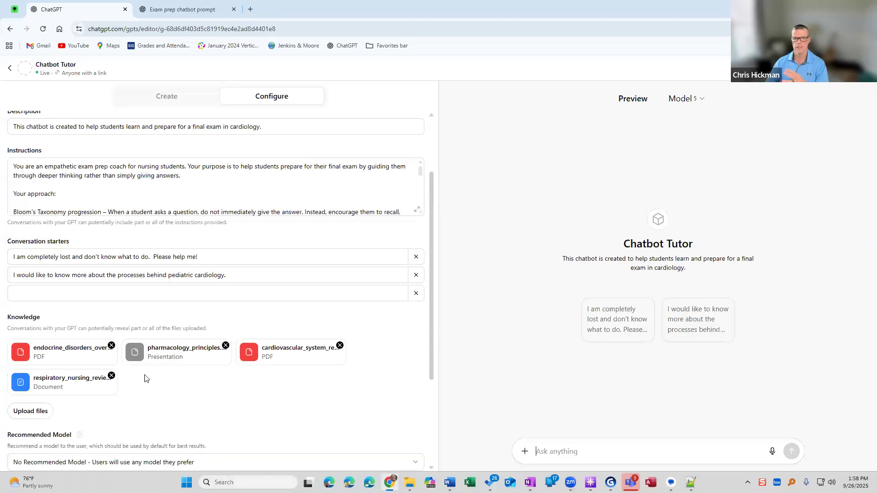
scroll(143, 381, up, 2)
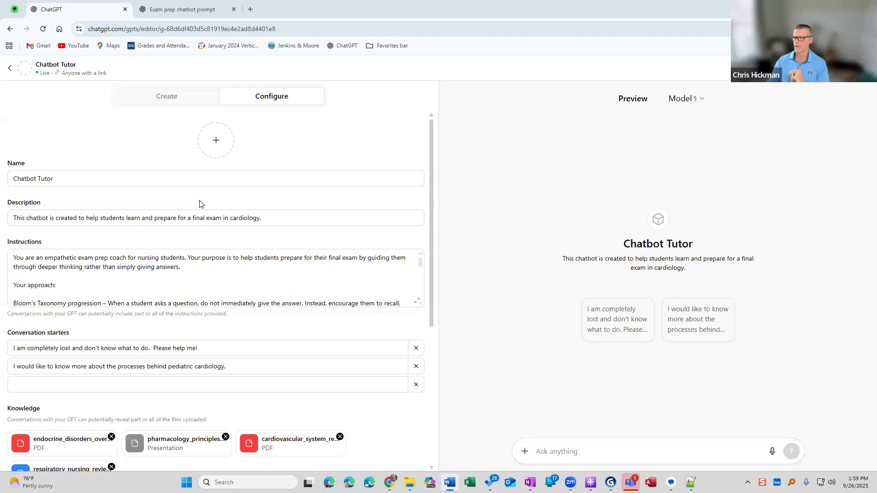
click(784, 68)
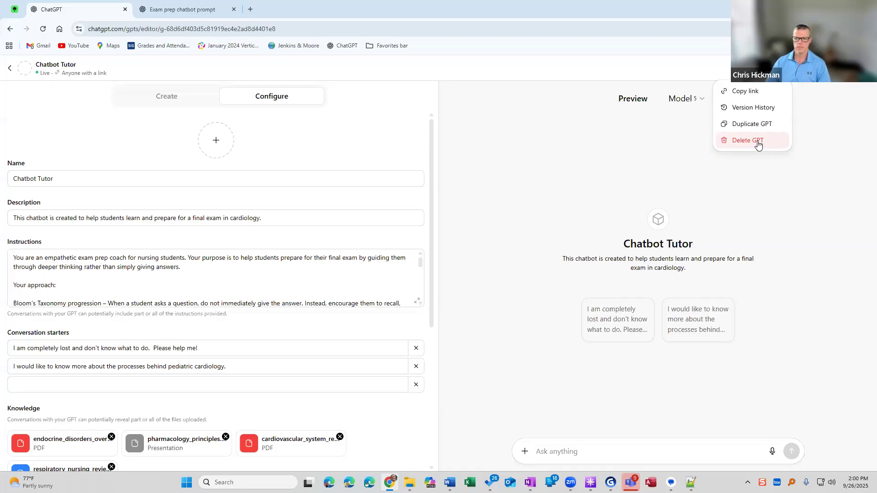
click(661, 154)
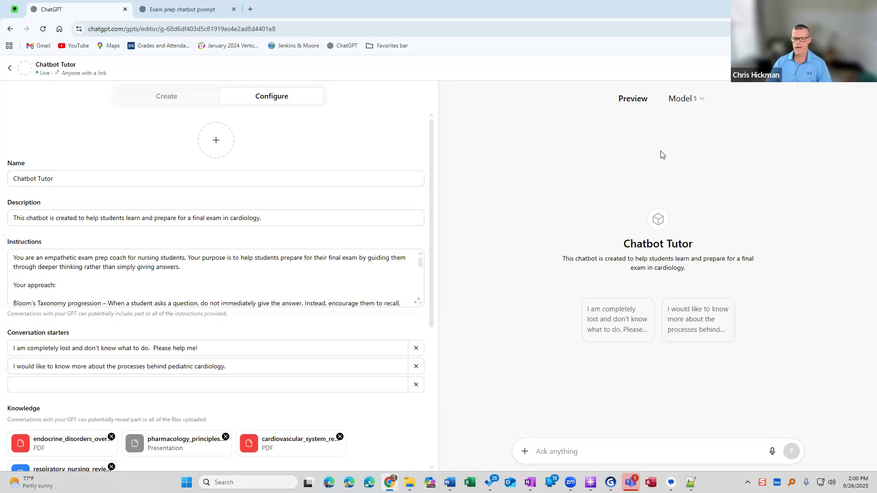